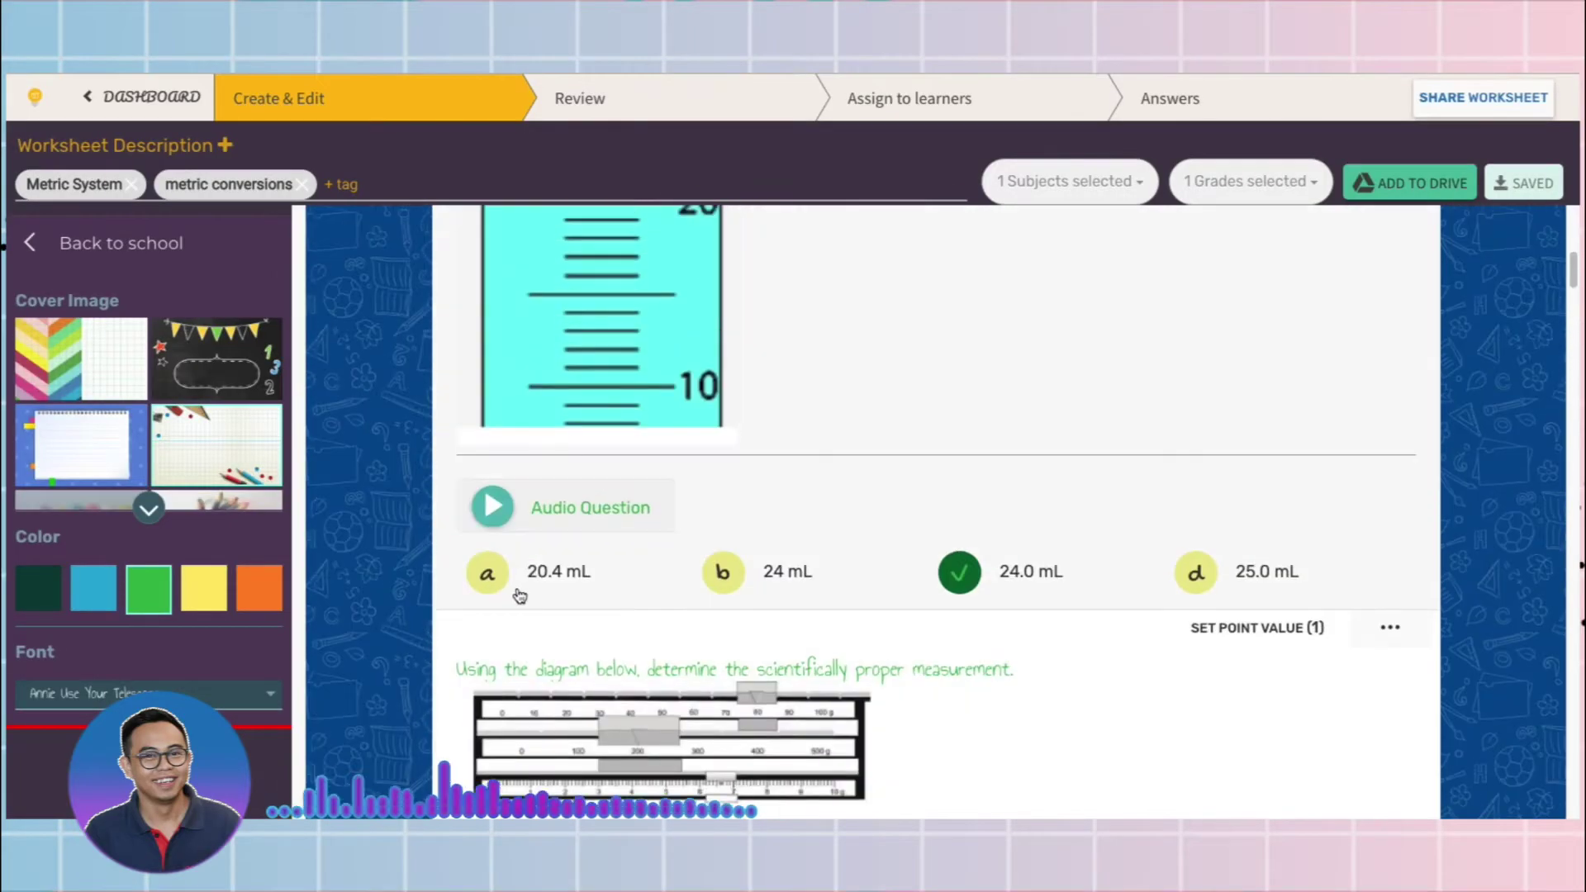
Apply the Wizer.me design theme to the metric measurement worksheet
{"action": "scroll", "coordinate": [375, 499], "scroll_direction": "up", "scroll_amount": 1}
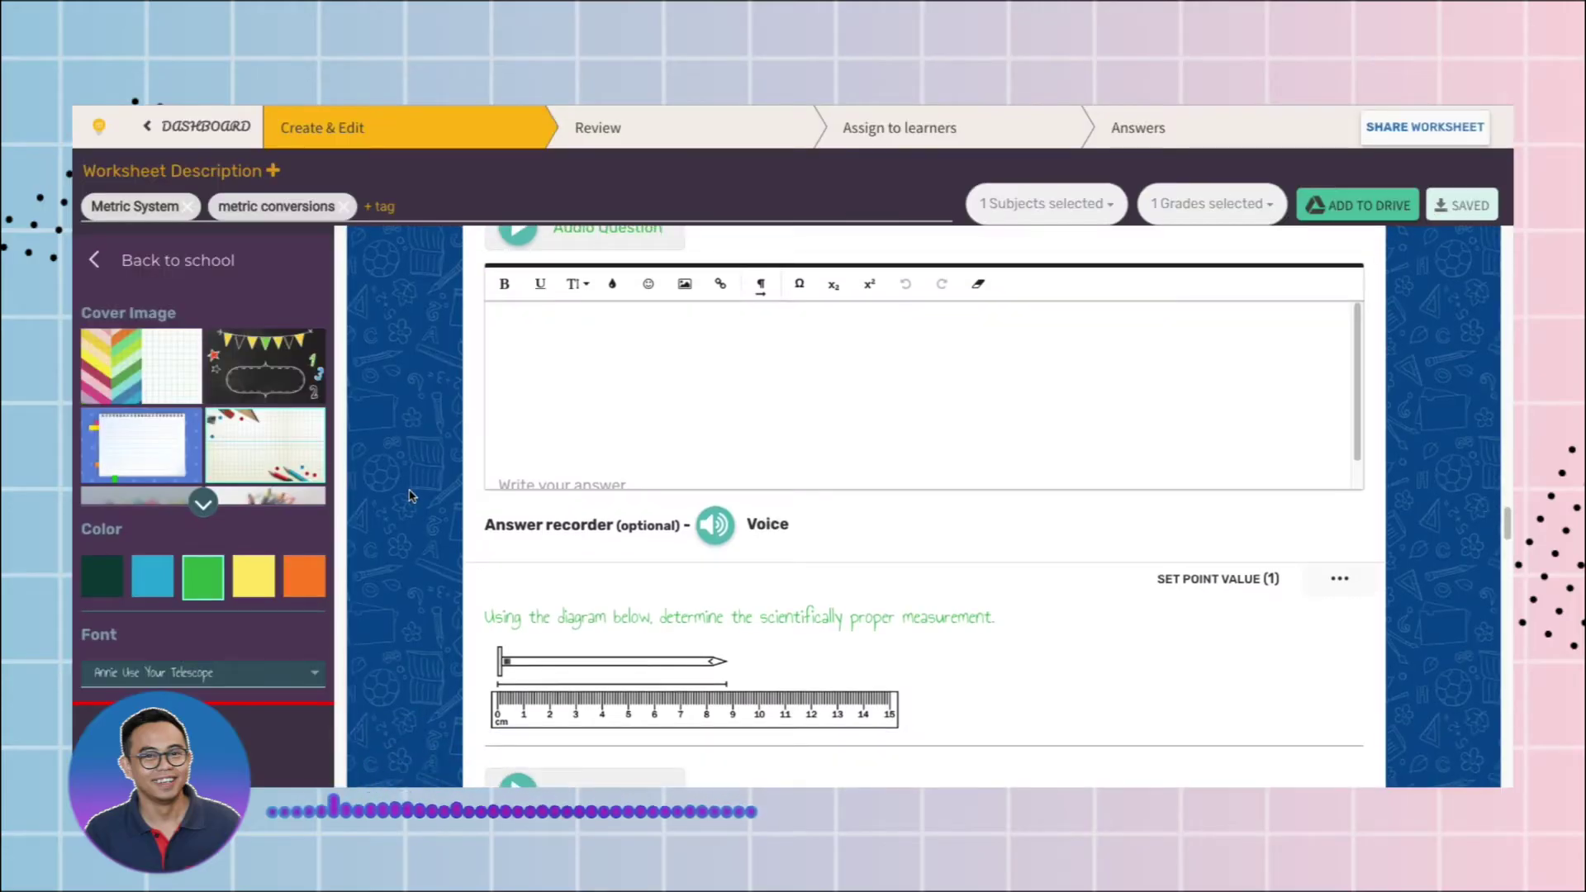
{"action": "scroll", "coordinate": [409, 495], "scroll_direction": "down", "scroll_amount": 15}
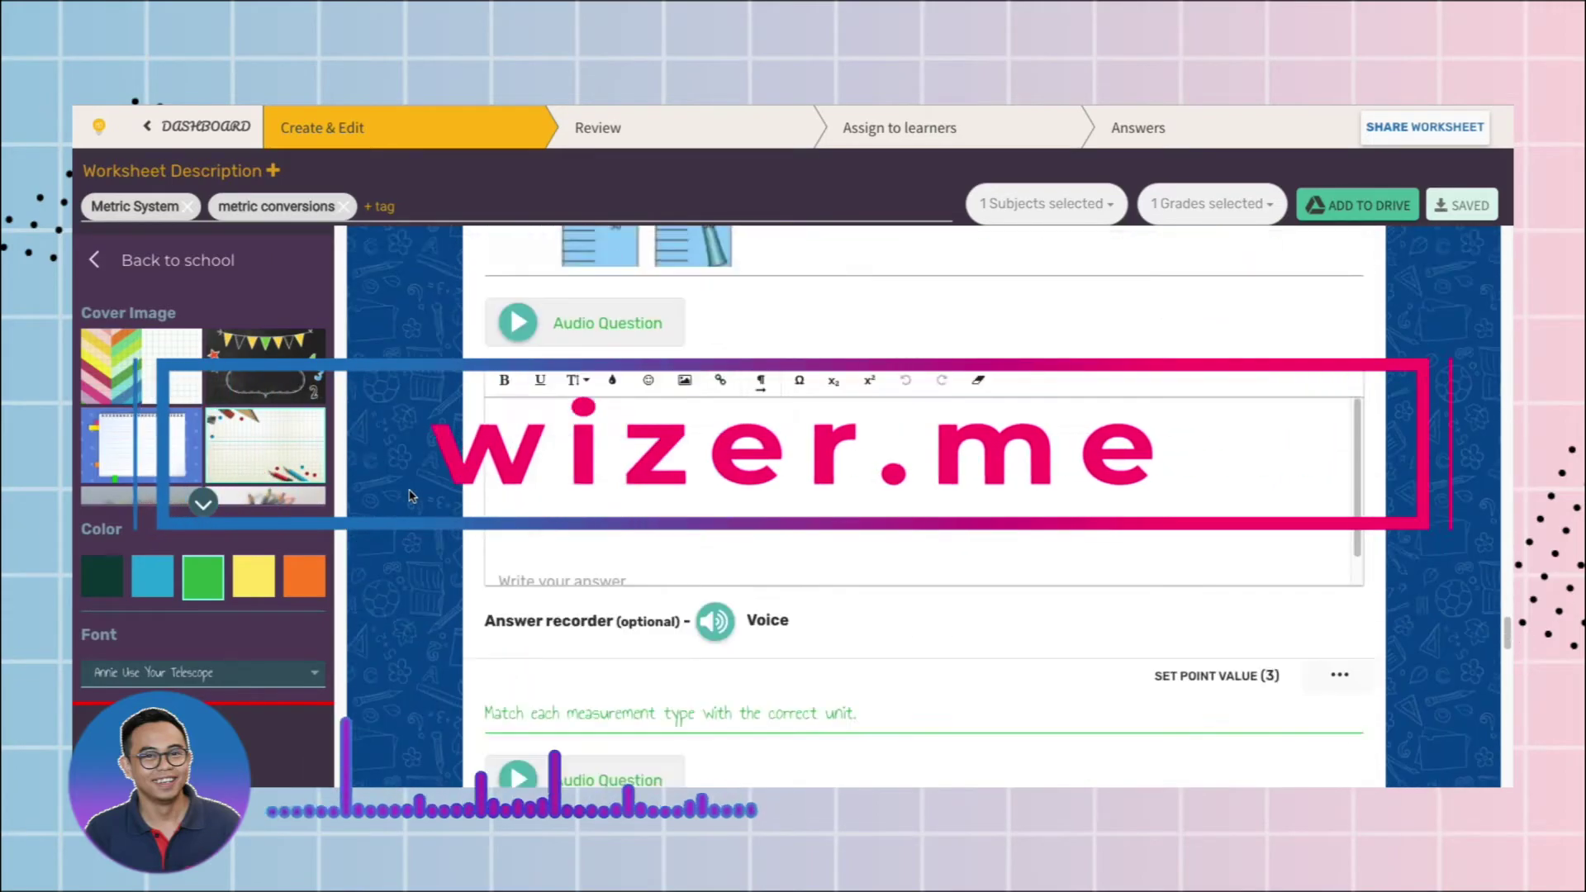
{"action": "scroll", "coordinate": [409, 495], "scroll_direction": "down", "scroll_amount": 5}
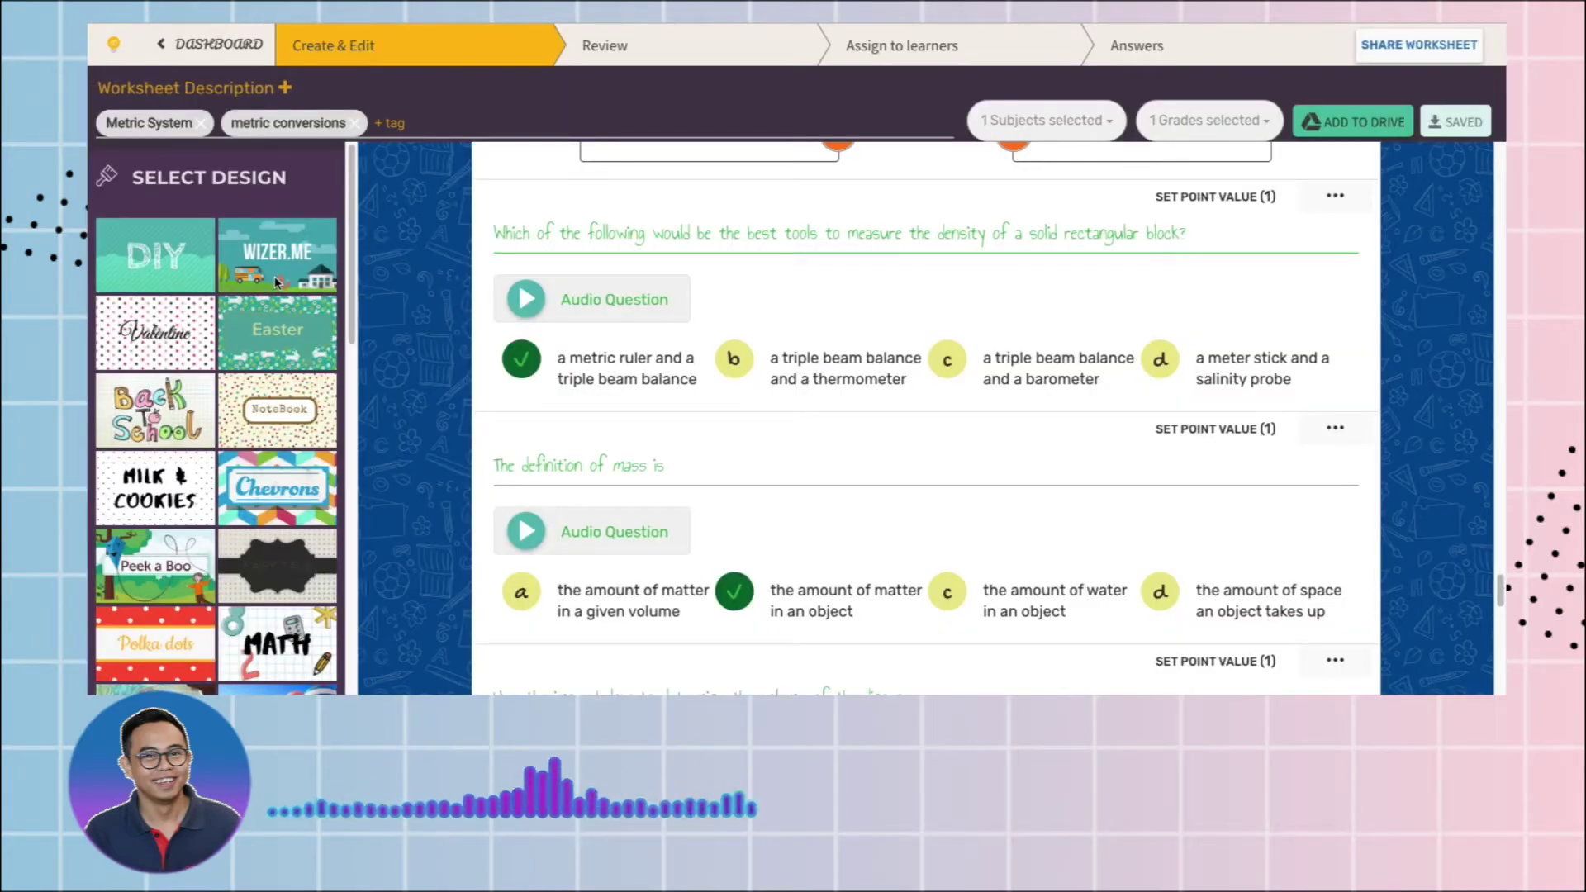
{"action": "left_click", "coordinate": [277, 281]}
{"action": "left_click", "coordinate": [211, 304]}
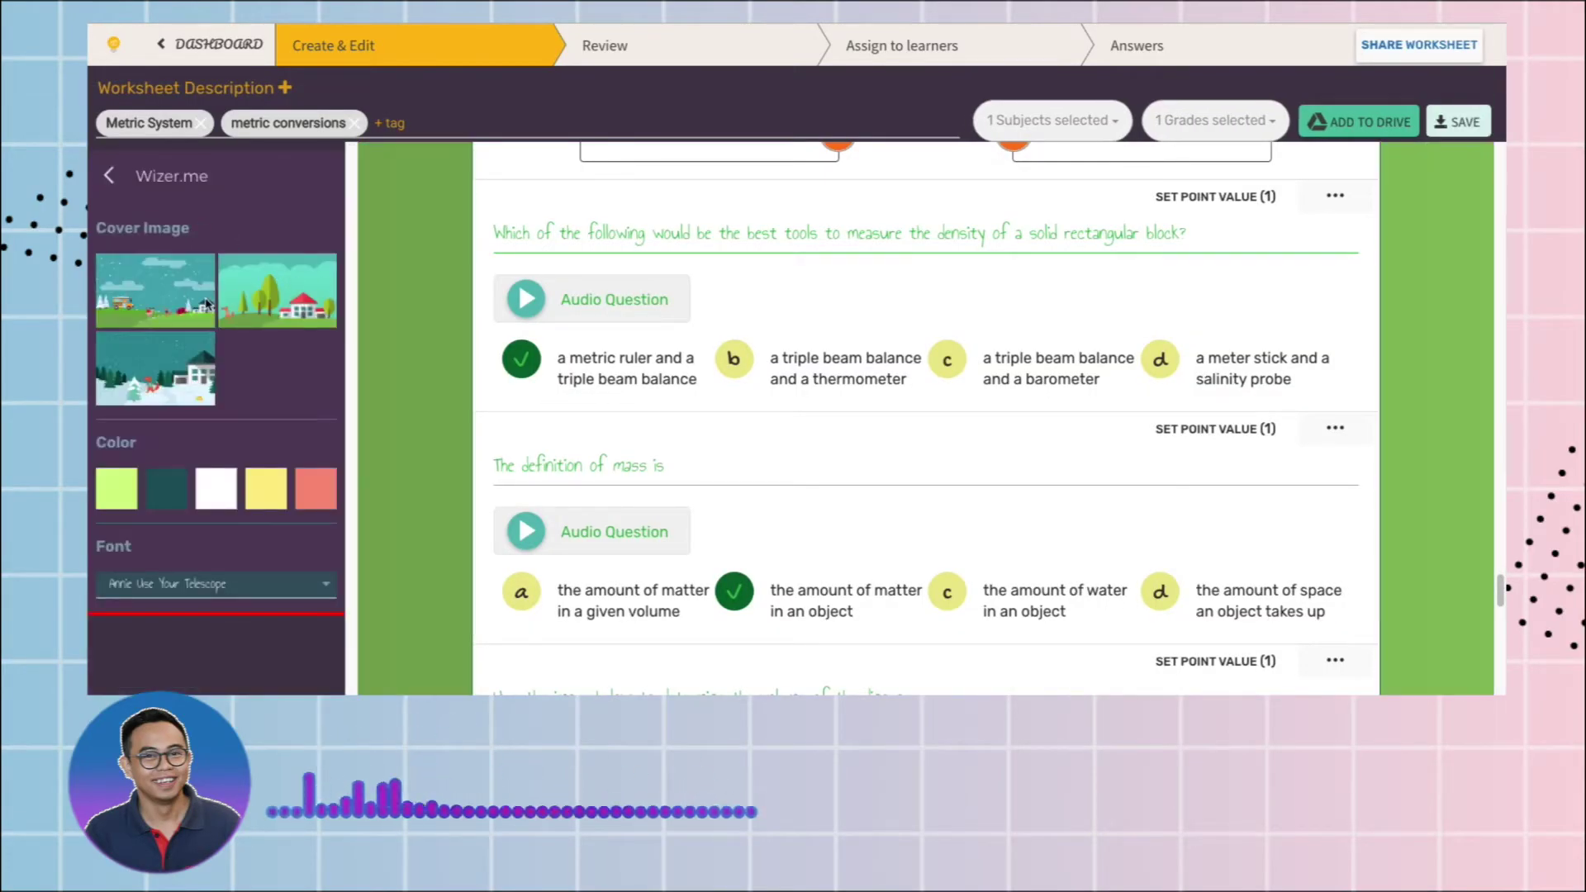
Preview the questions of the Measurement Assessment Science 7 community worksheet and choose to use that worksheet
{"action": "scroll", "coordinate": [430, 343], "scroll_direction": "down", "scroll_amount": 1}
{"action": "scroll", "coordinate": [423, 320], "scroll_direction": "down", "scroll_amount": 10}
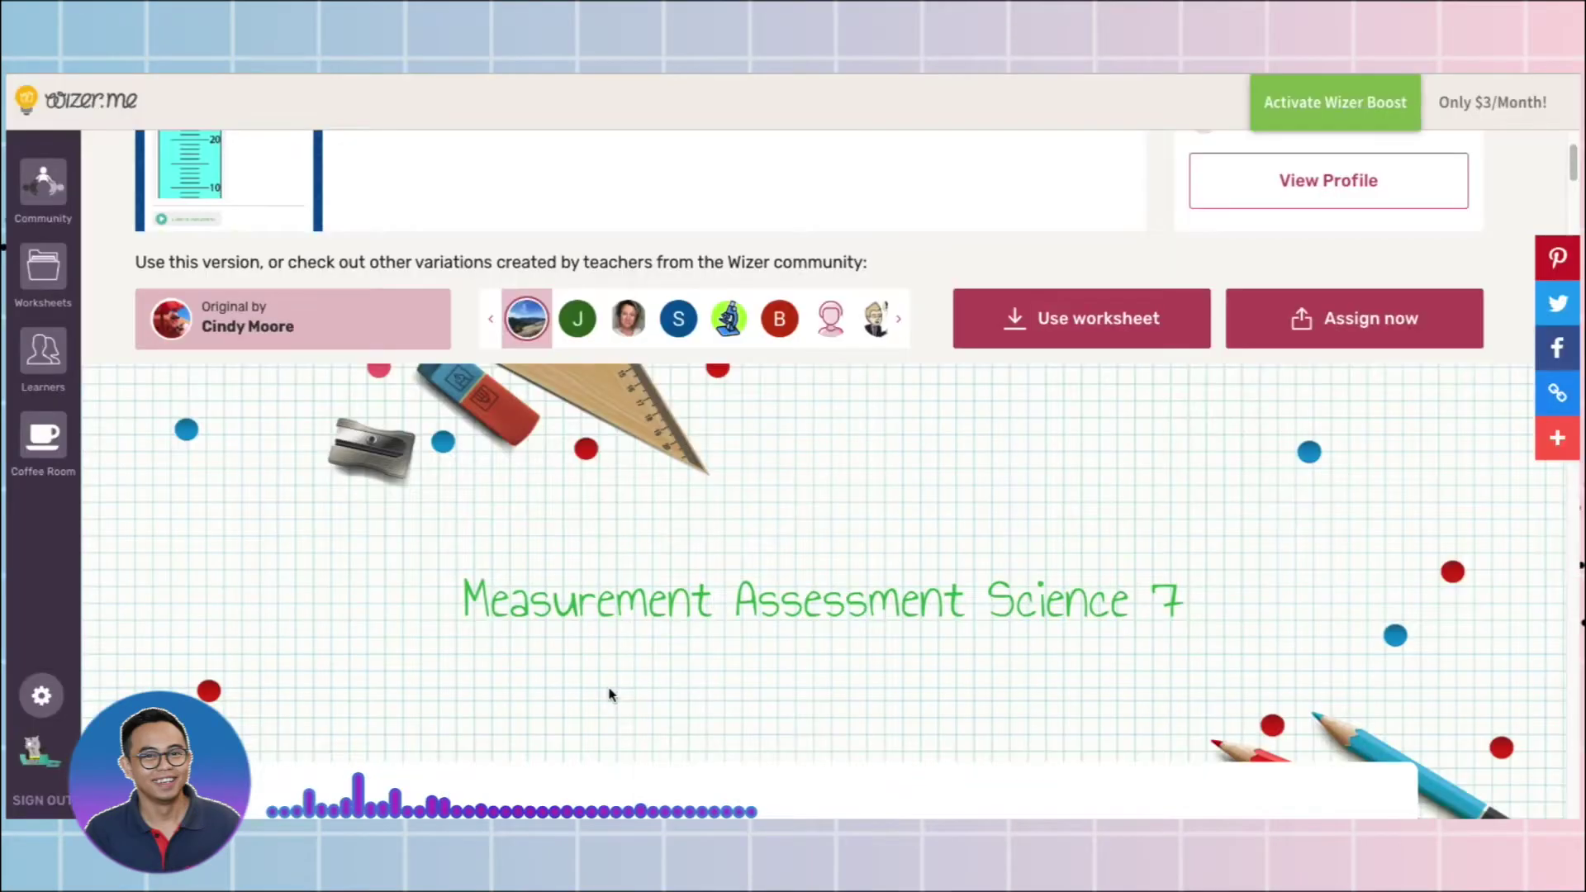
{"action": "scroll", "coordinate": [611, 694], "scroll_direction": "down", "scroll_amount": 15}
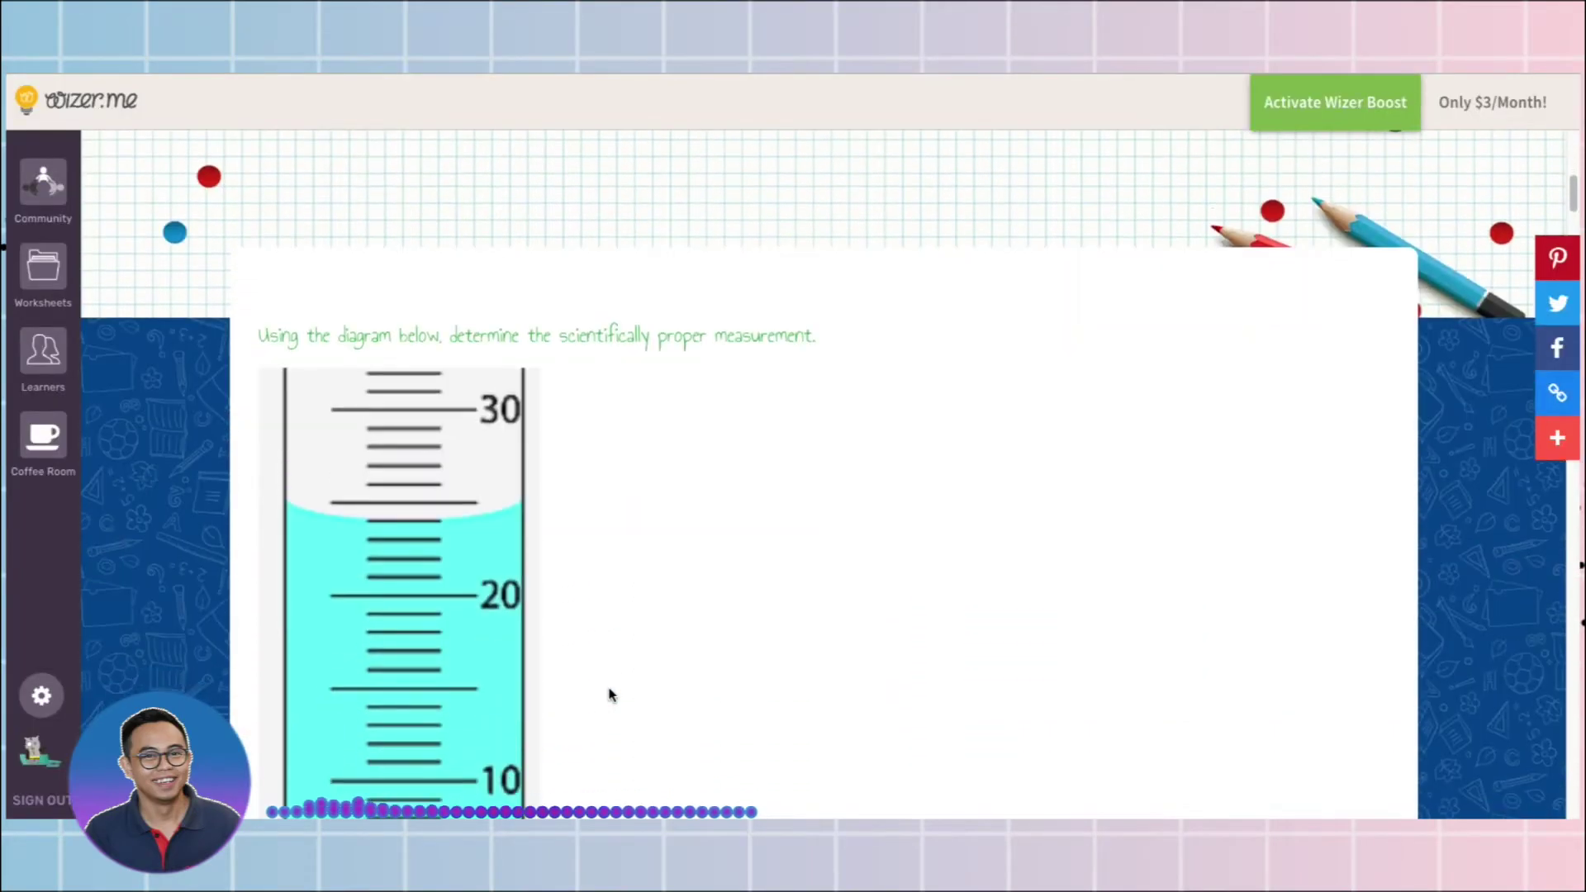
{"action": "scroll", "coordinate": [611, 694], "scroll_direction": "down", "scroll_amount": 1}
{"action": "scroll", "coordinate": [611, 693], "scroll_direction": "up", "scroll_amount": 15}
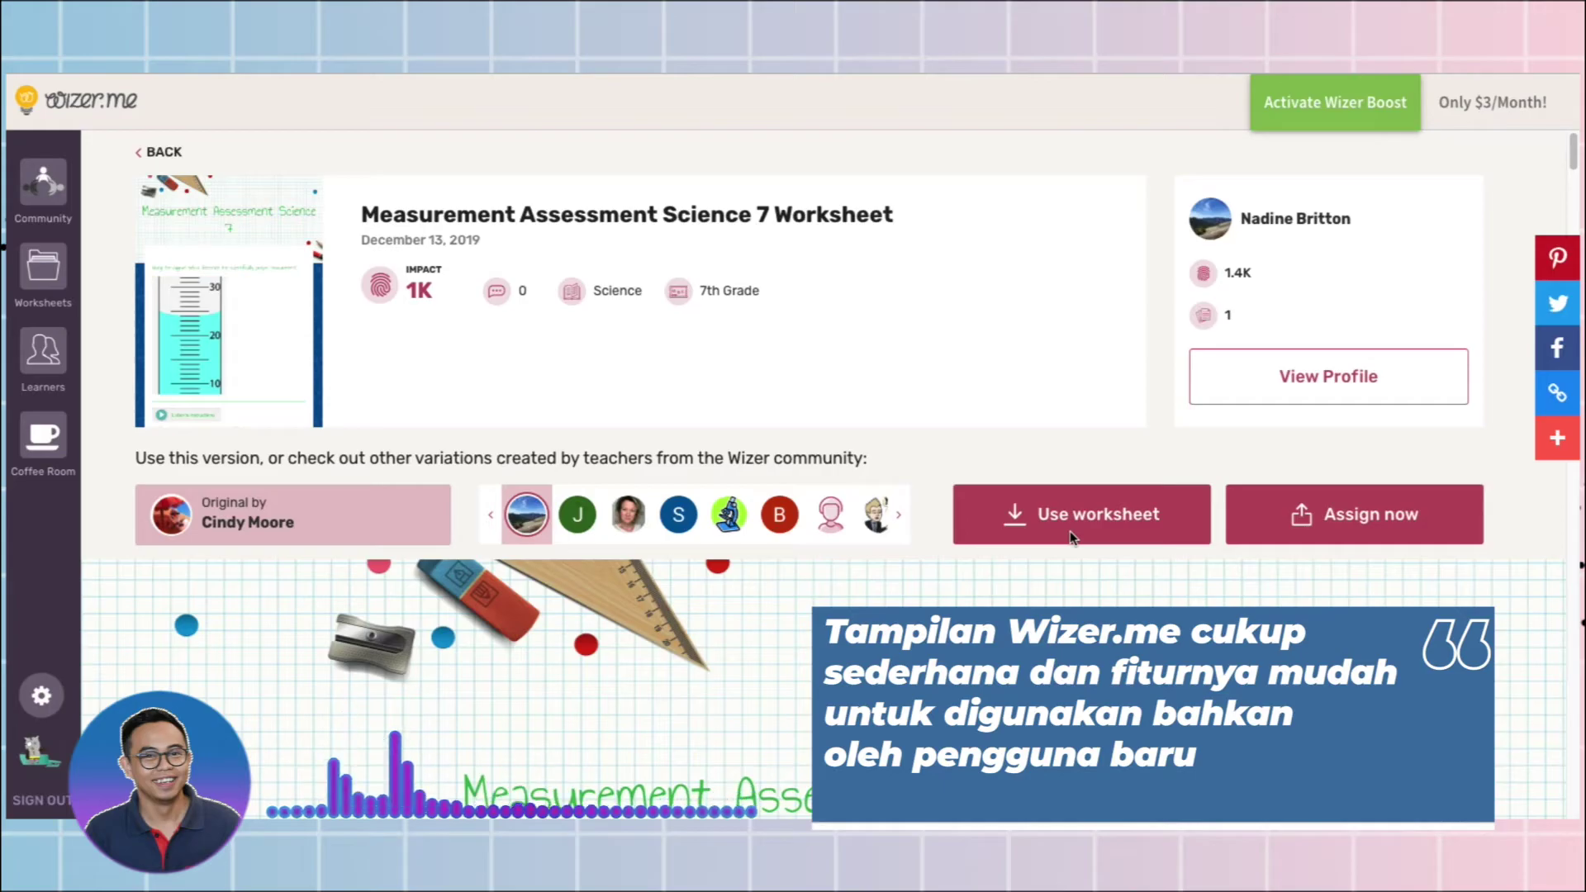
{"action": "left_click", "coordinate": [1074, 533]}
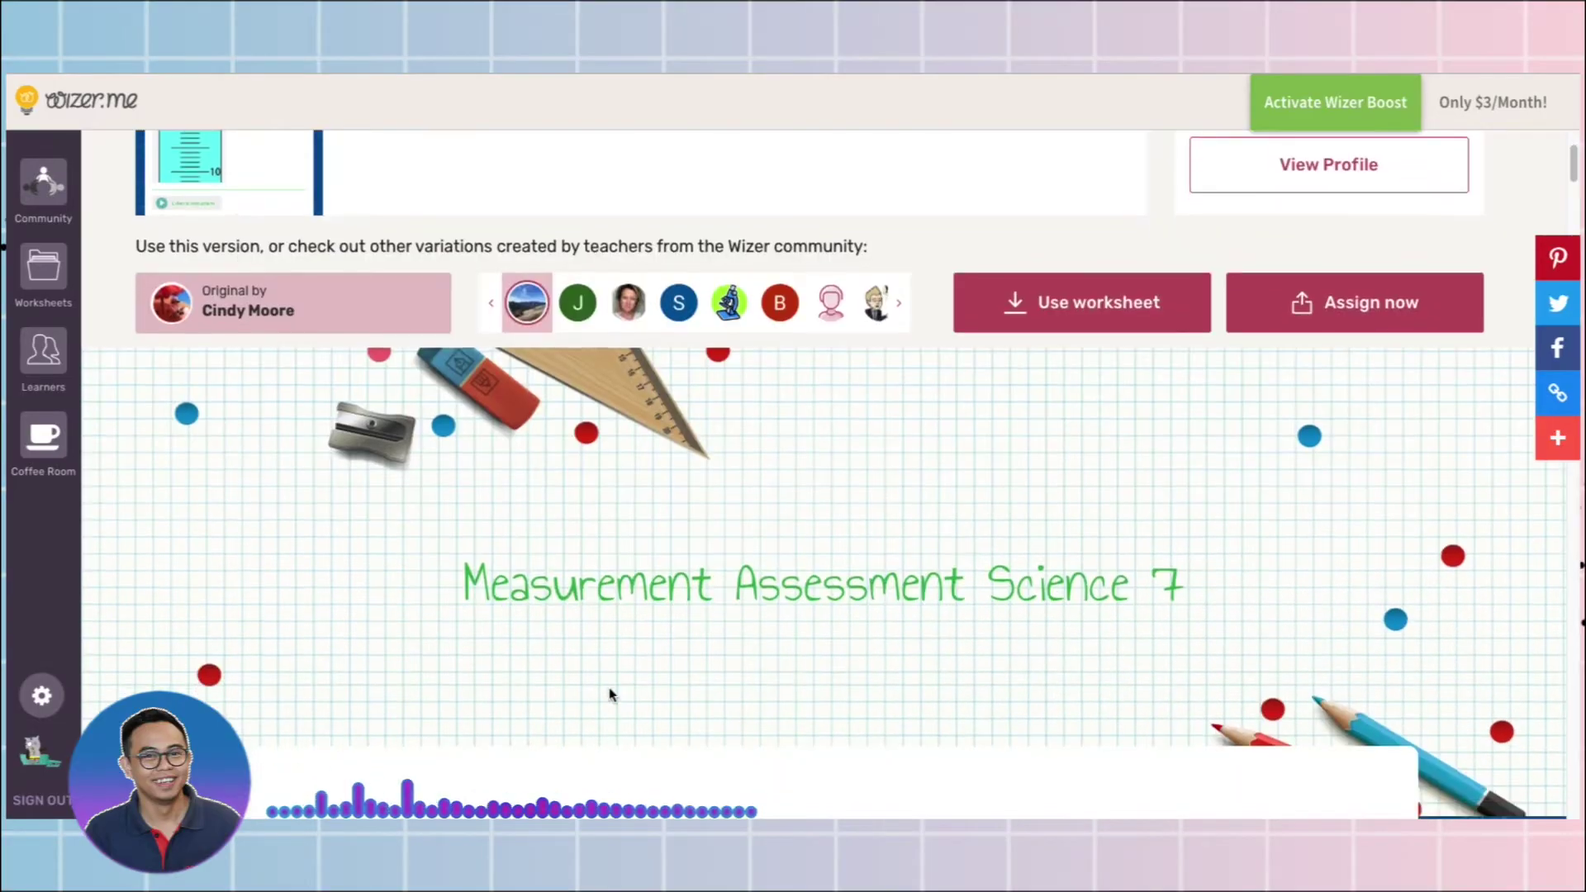
{"action": "scroll", "coordinate": [612, 694], "scroll_direction": "down", "scroll_amount": 10}
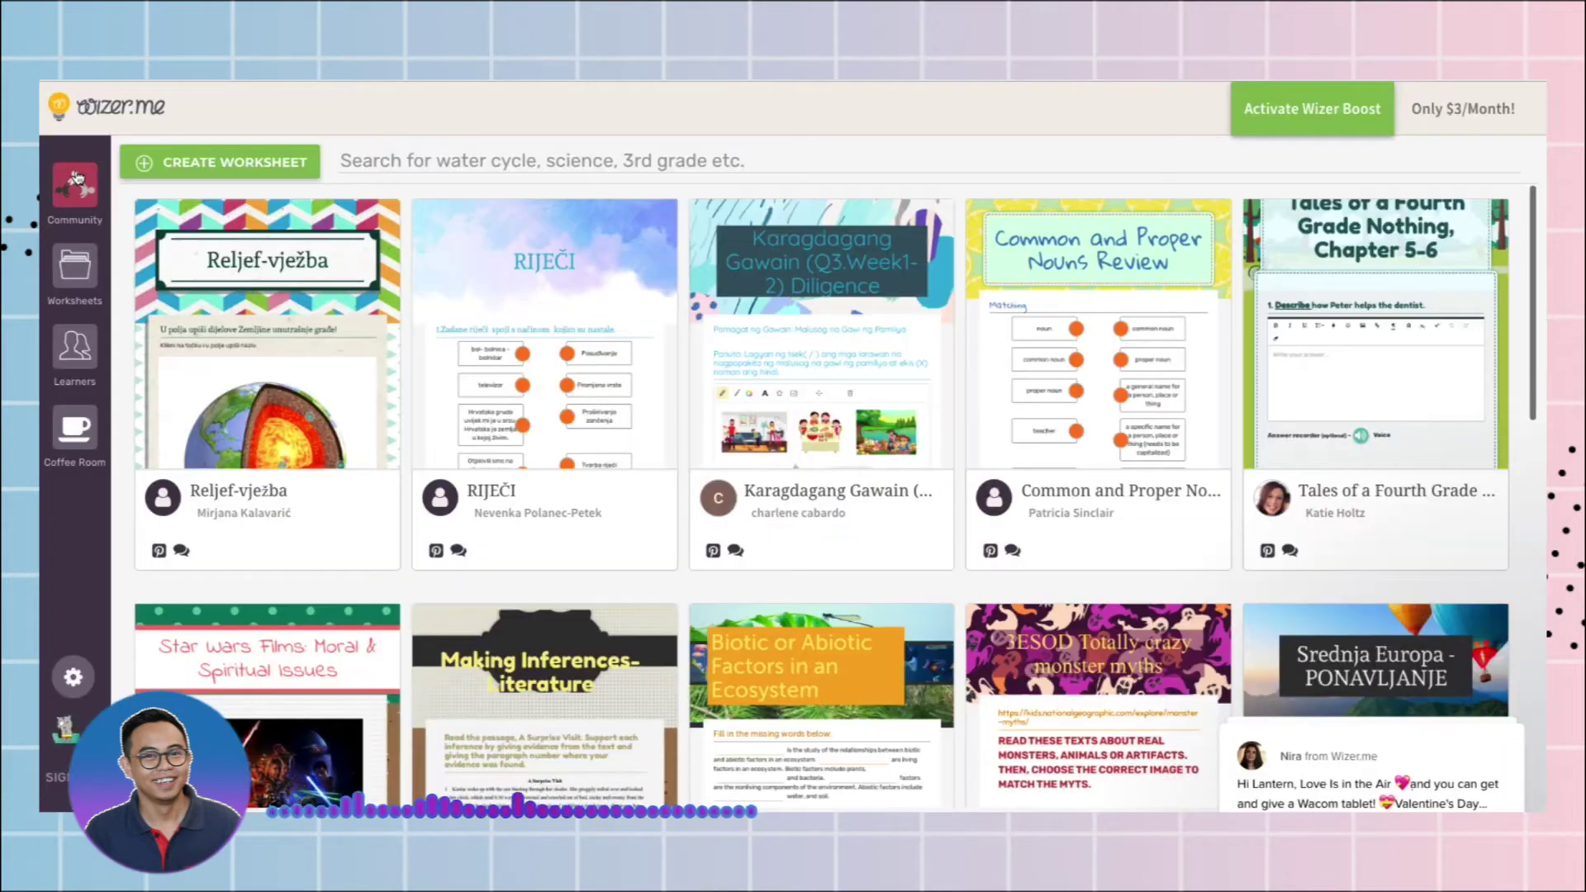
Search the community worksheets for "bahasa indonesia" and browse the matching worksheets
{"action": "left_click", "coordinate": [369, 158]}
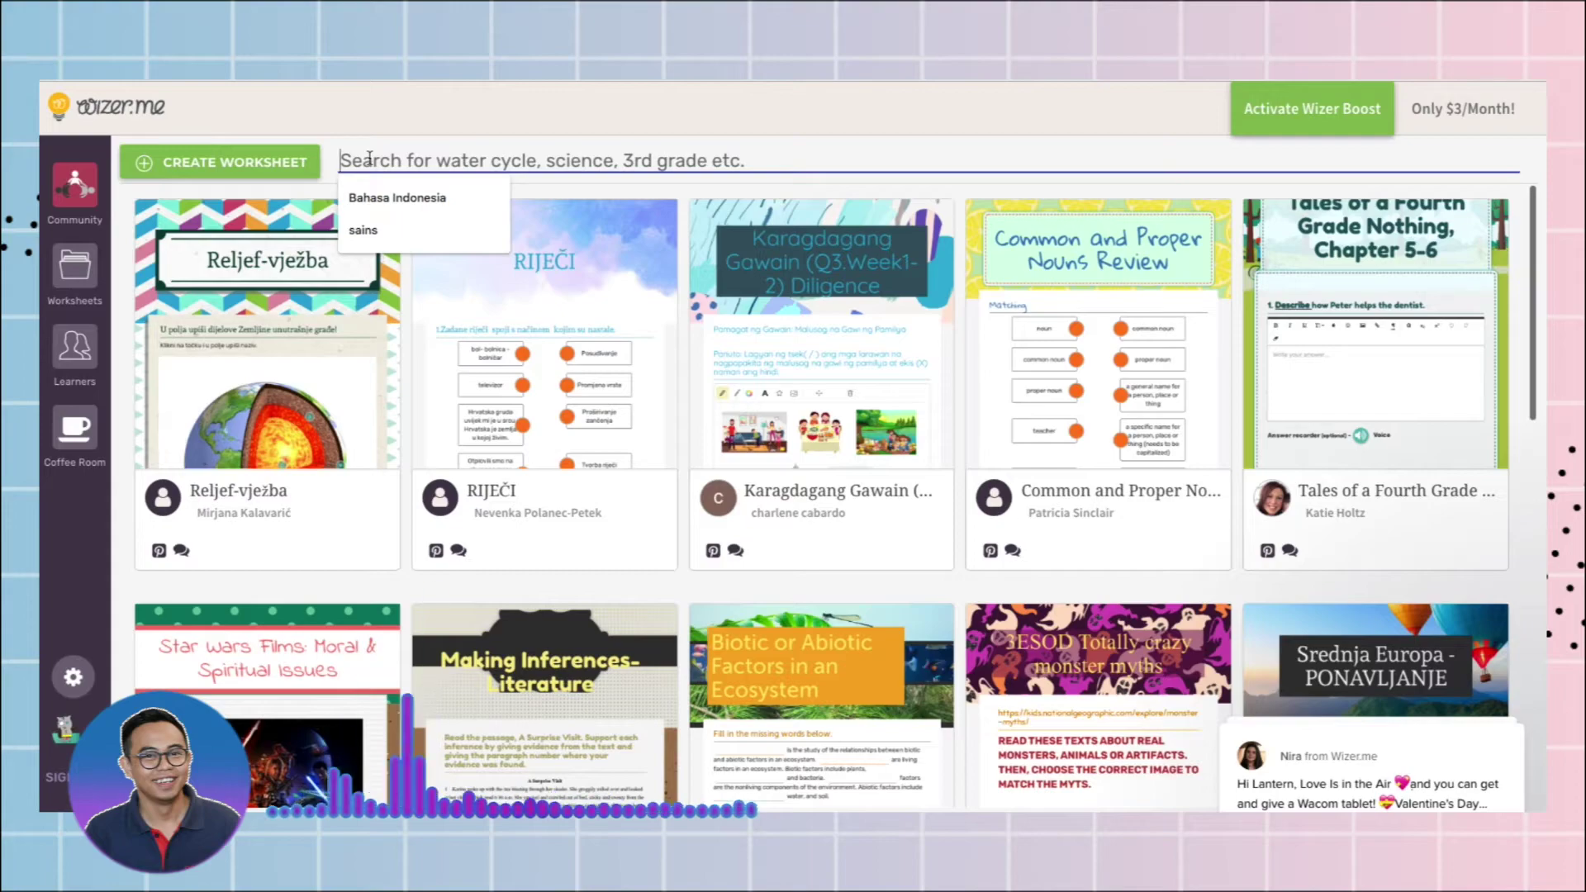
{"action": "type", "text": "bahasa indonesia"}
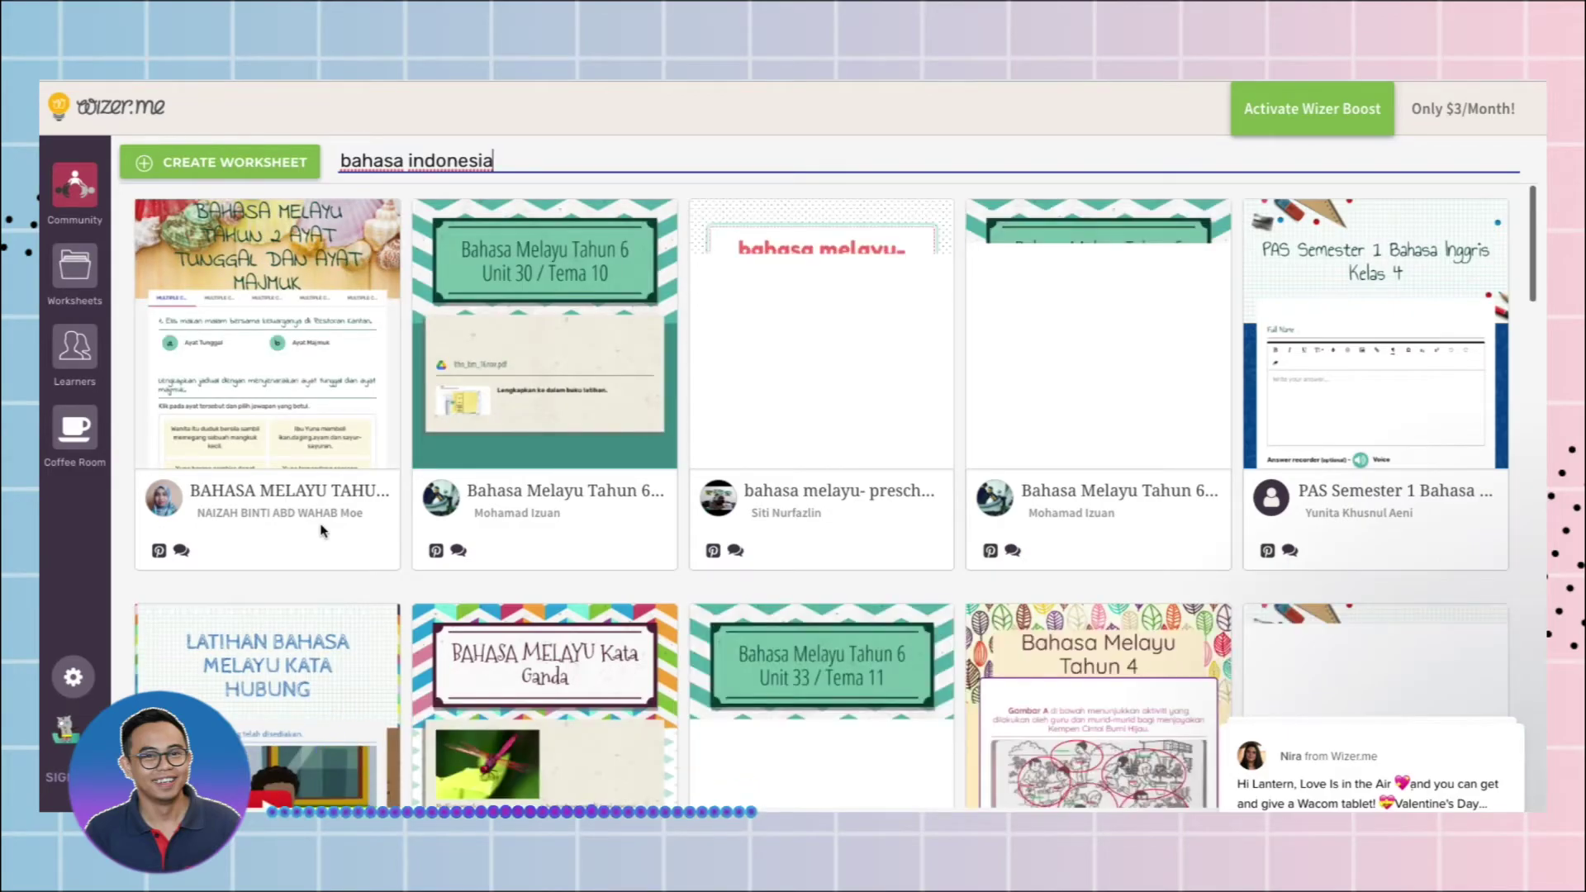
{"action": "scroll", "coordinate": [322, 531], "scroll_direction": "down", "scroll_amount": 5}
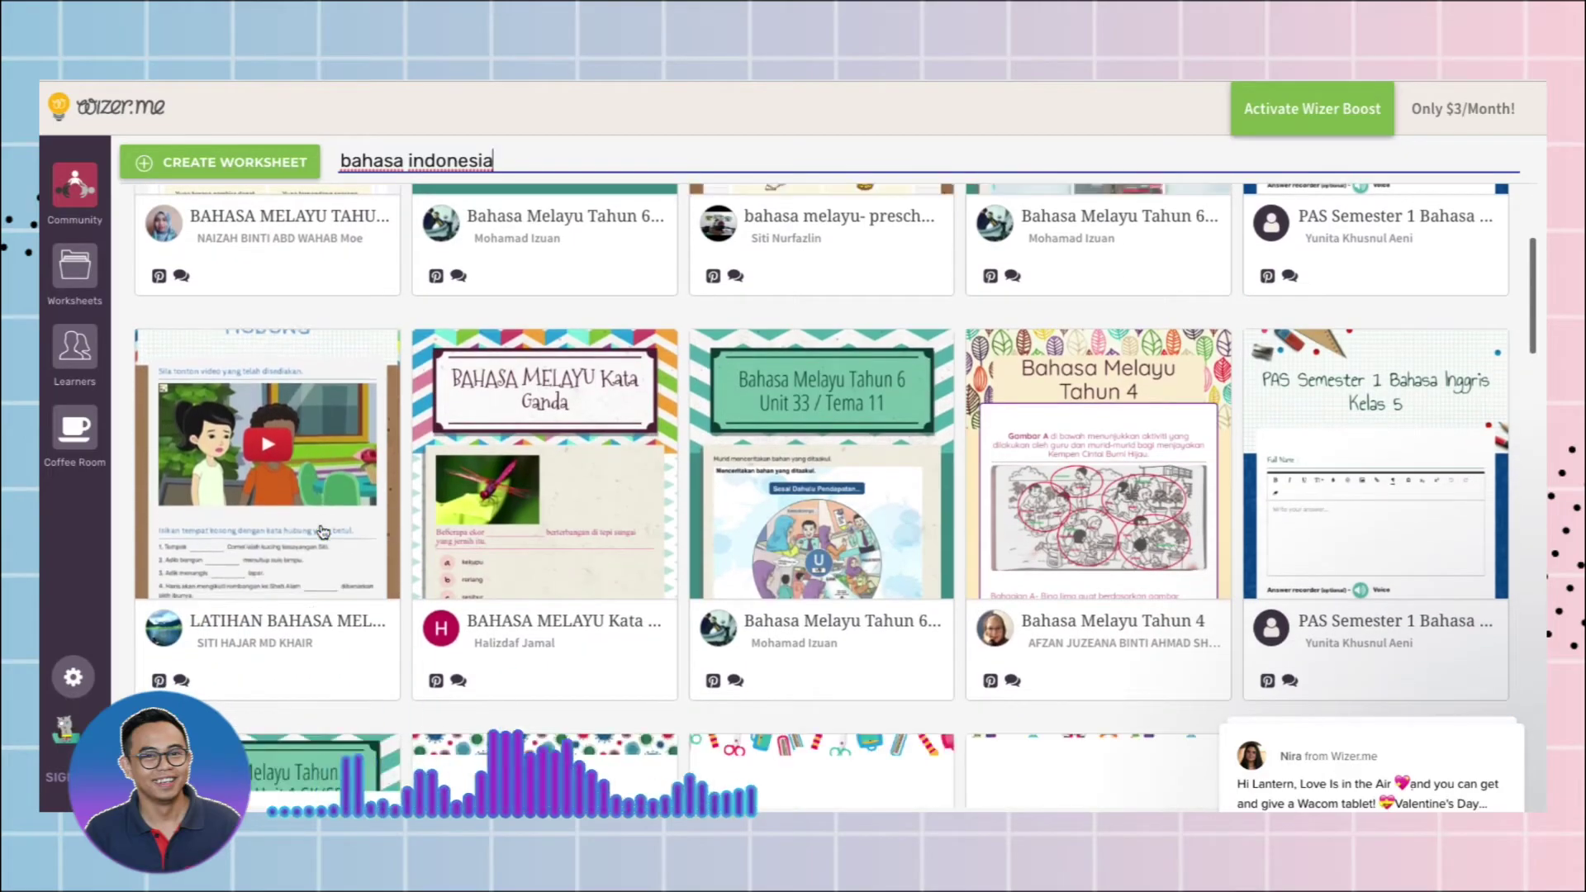
{"action": "scroll", "coordinate": [322, 531], "scroll_direction": "down", "scroll_amount": 2}
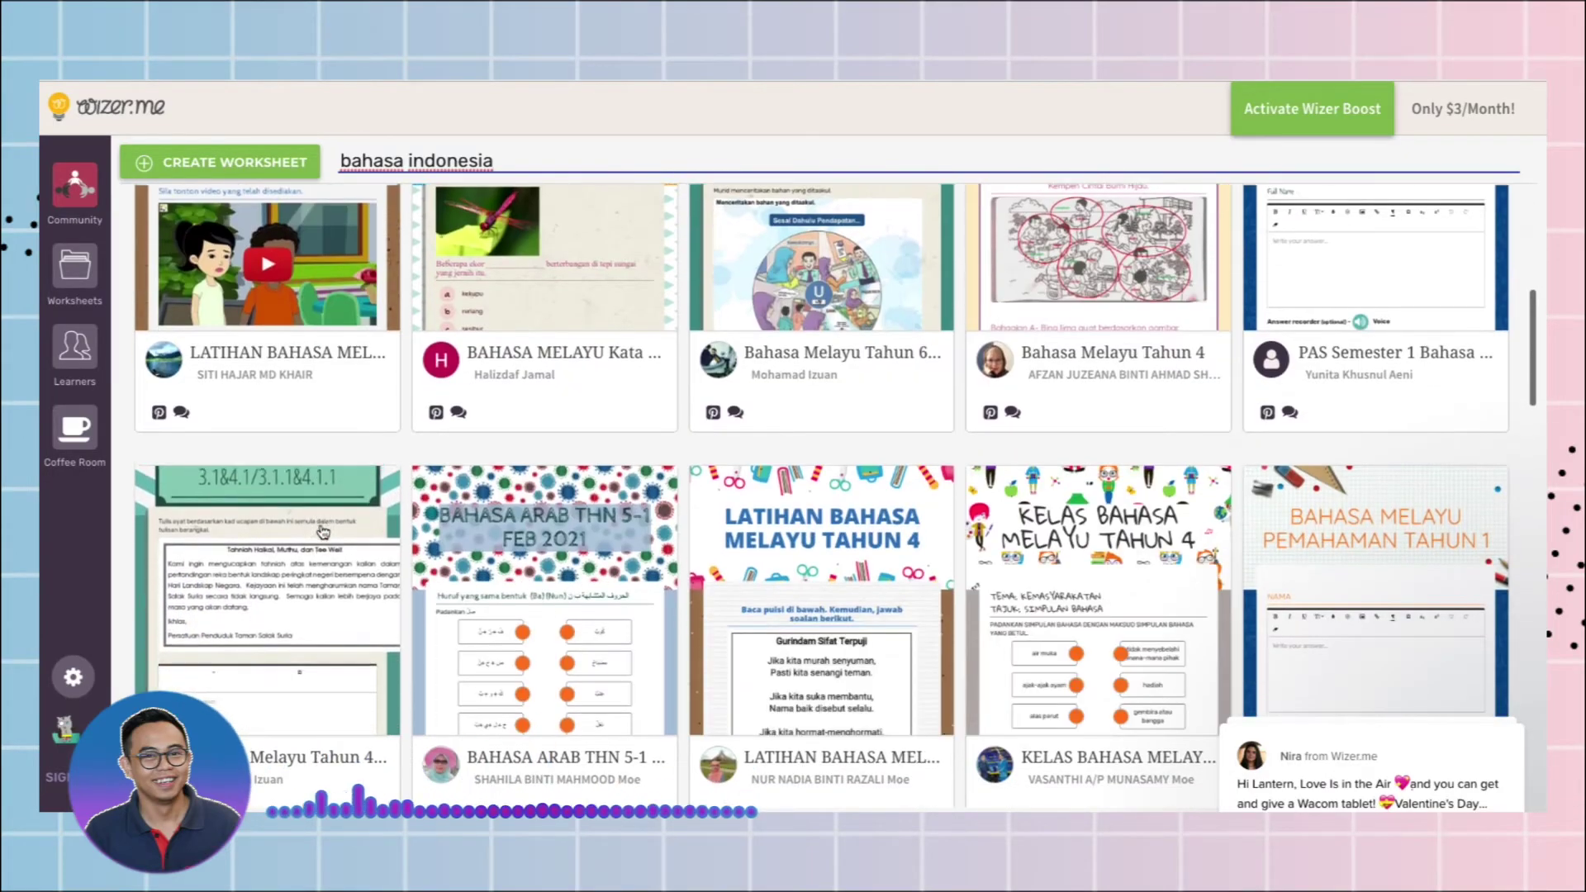
{"action": "scroll", "coordinate": [322, 531], "scroll_direction": "down", "scroll_amount": 1}
{"action": "scroll", "coordinate": [323, 531], "scroll_direction": "up", "scroll_amount": 3}
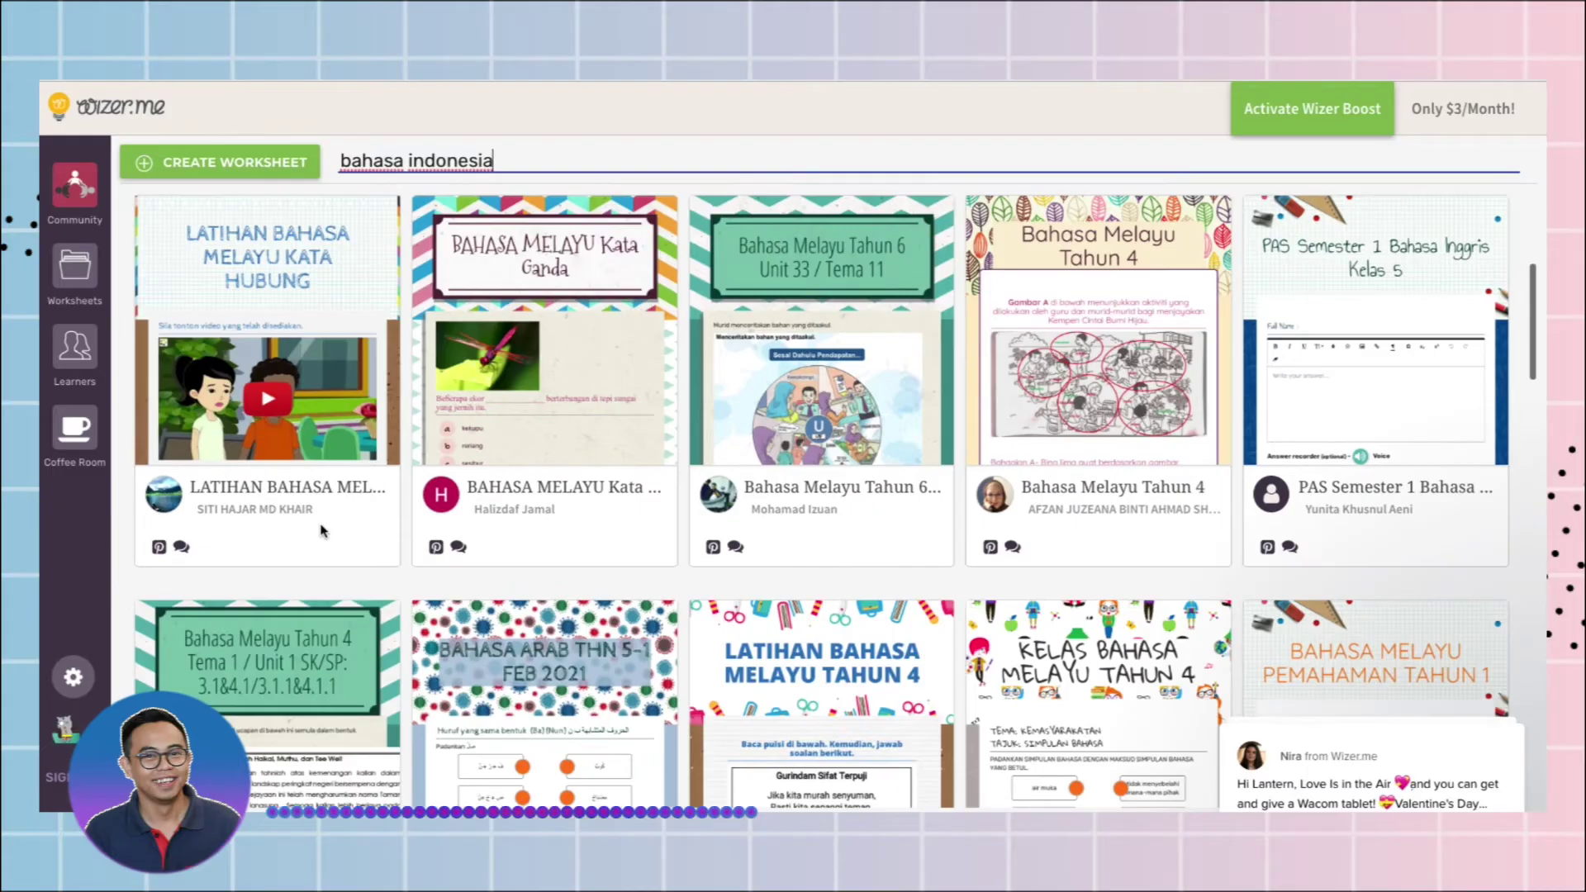
{"action": "scroll", "coordinate": [322, 532], "scroll_direction": "up", "scroll_amount": 5}
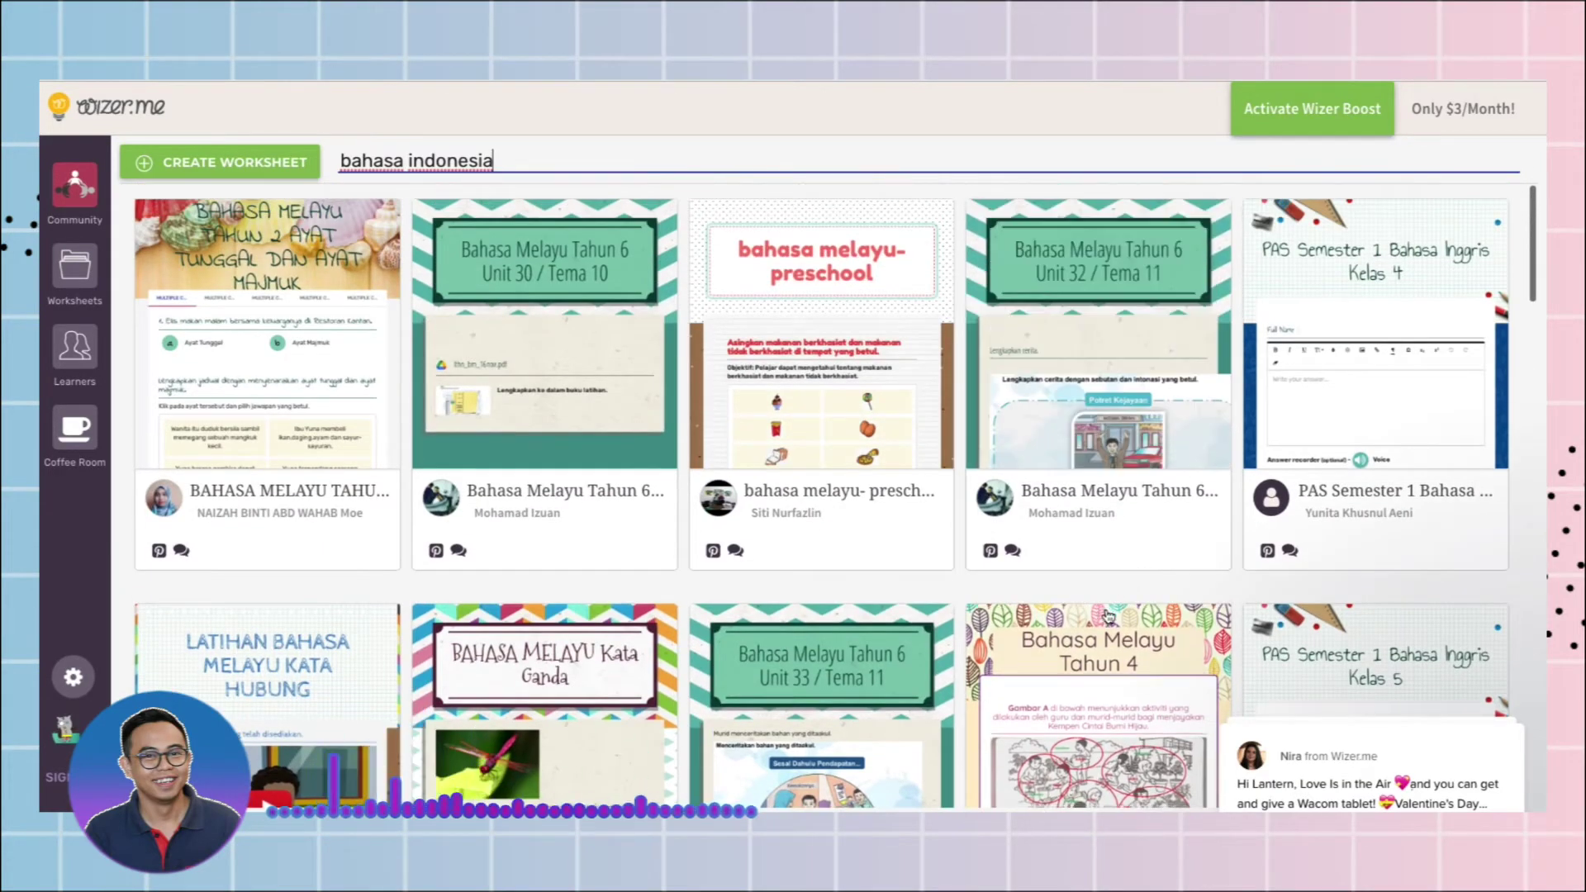
{"action": "scroll", "coordinate": [1107, 615], "scroll_direction": "down", "scroll_amount": 5}
{"action": "scroll", "coordinate": [1107, 616], "scroll_direction": "down", "scroll_amount": 1}
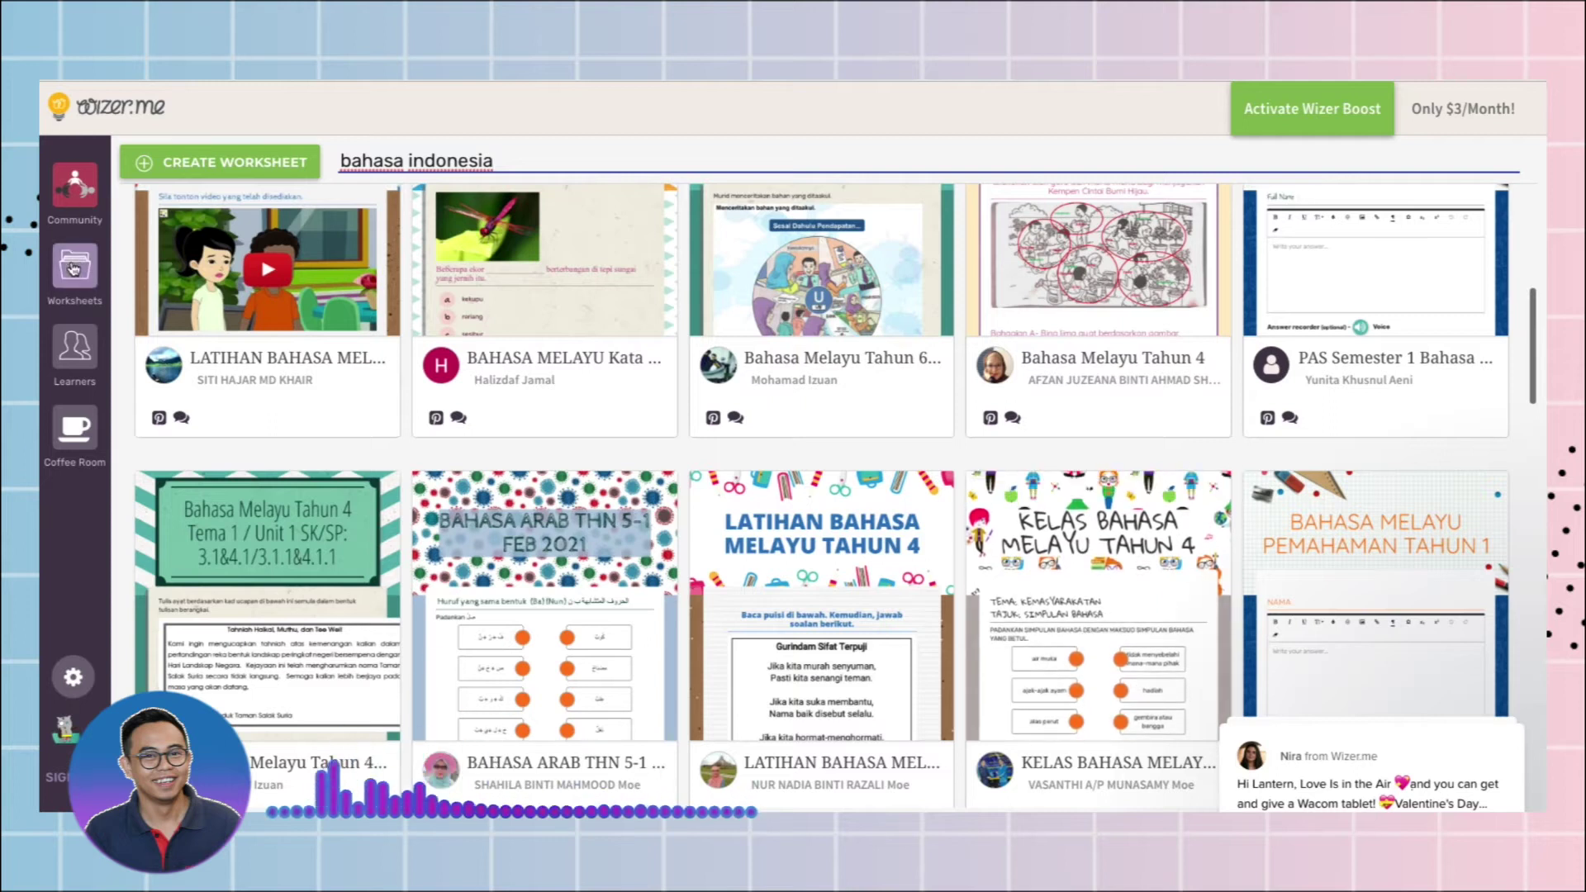
Create a new blank worksheet from the own worksheets page and briefly view its description editor
{"action": "left_click", "coordinate": [74, 268]}
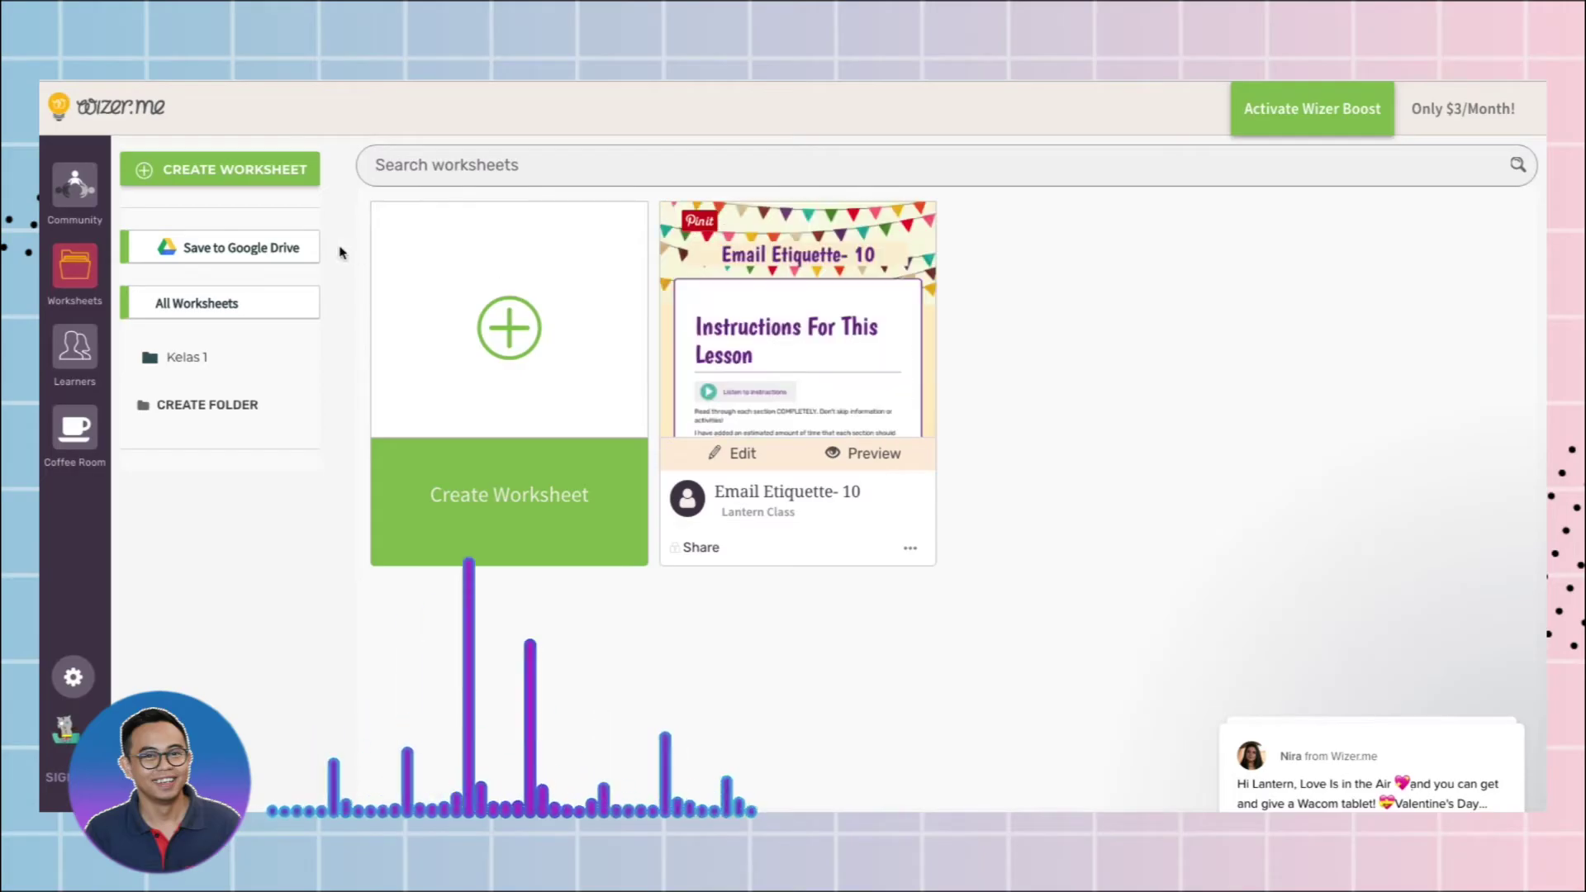
{"action": "left_click", "coordinate": [264, 175]}
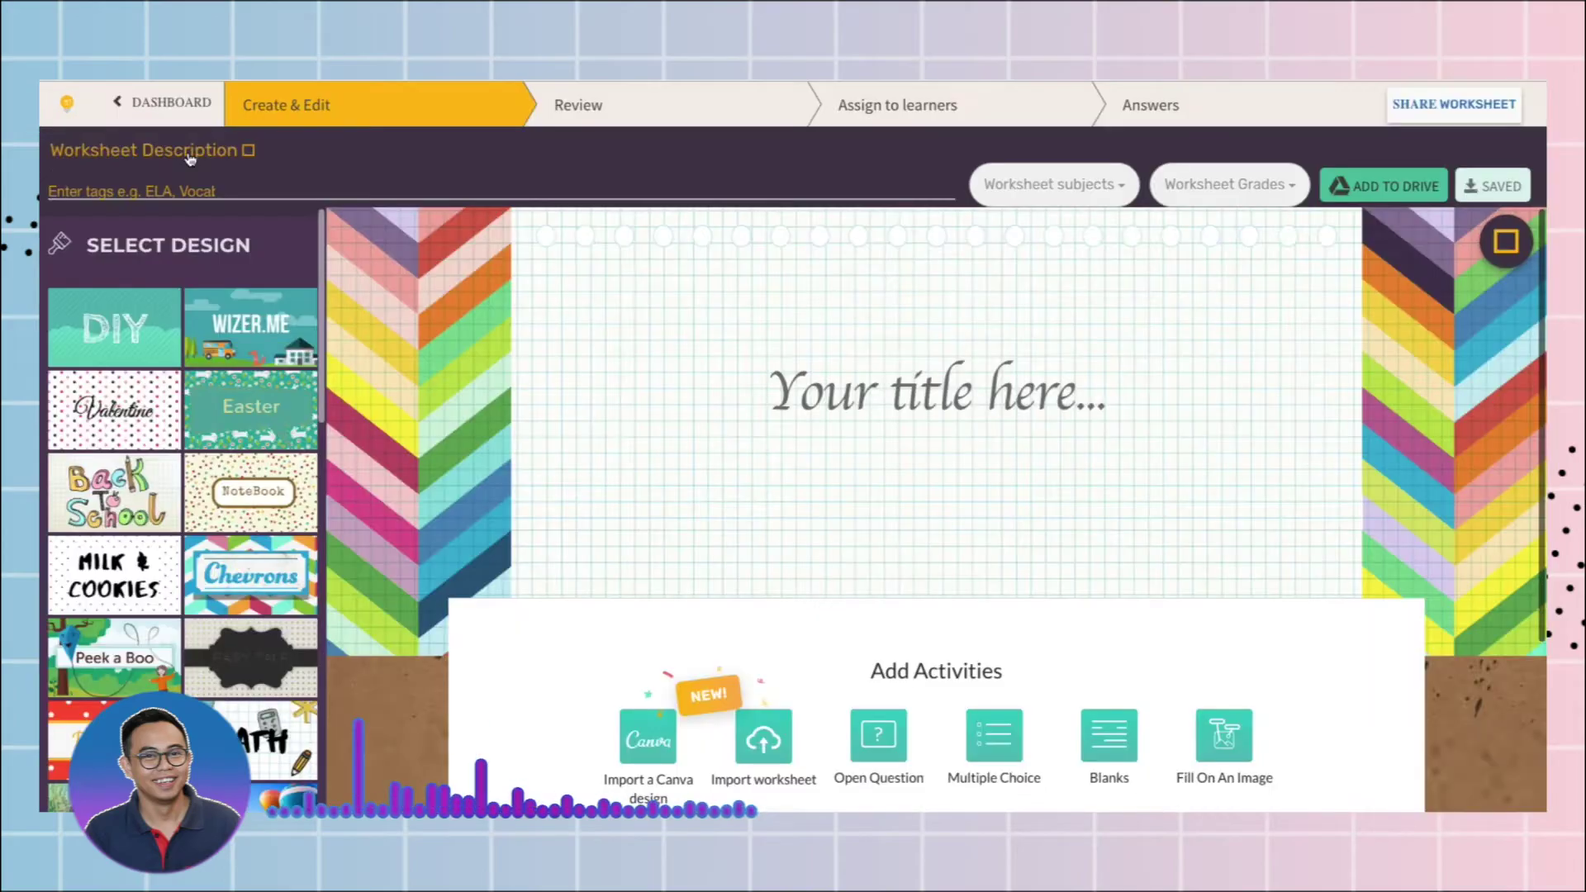
{"action": "left_click", "coordinate": [190, 155]}
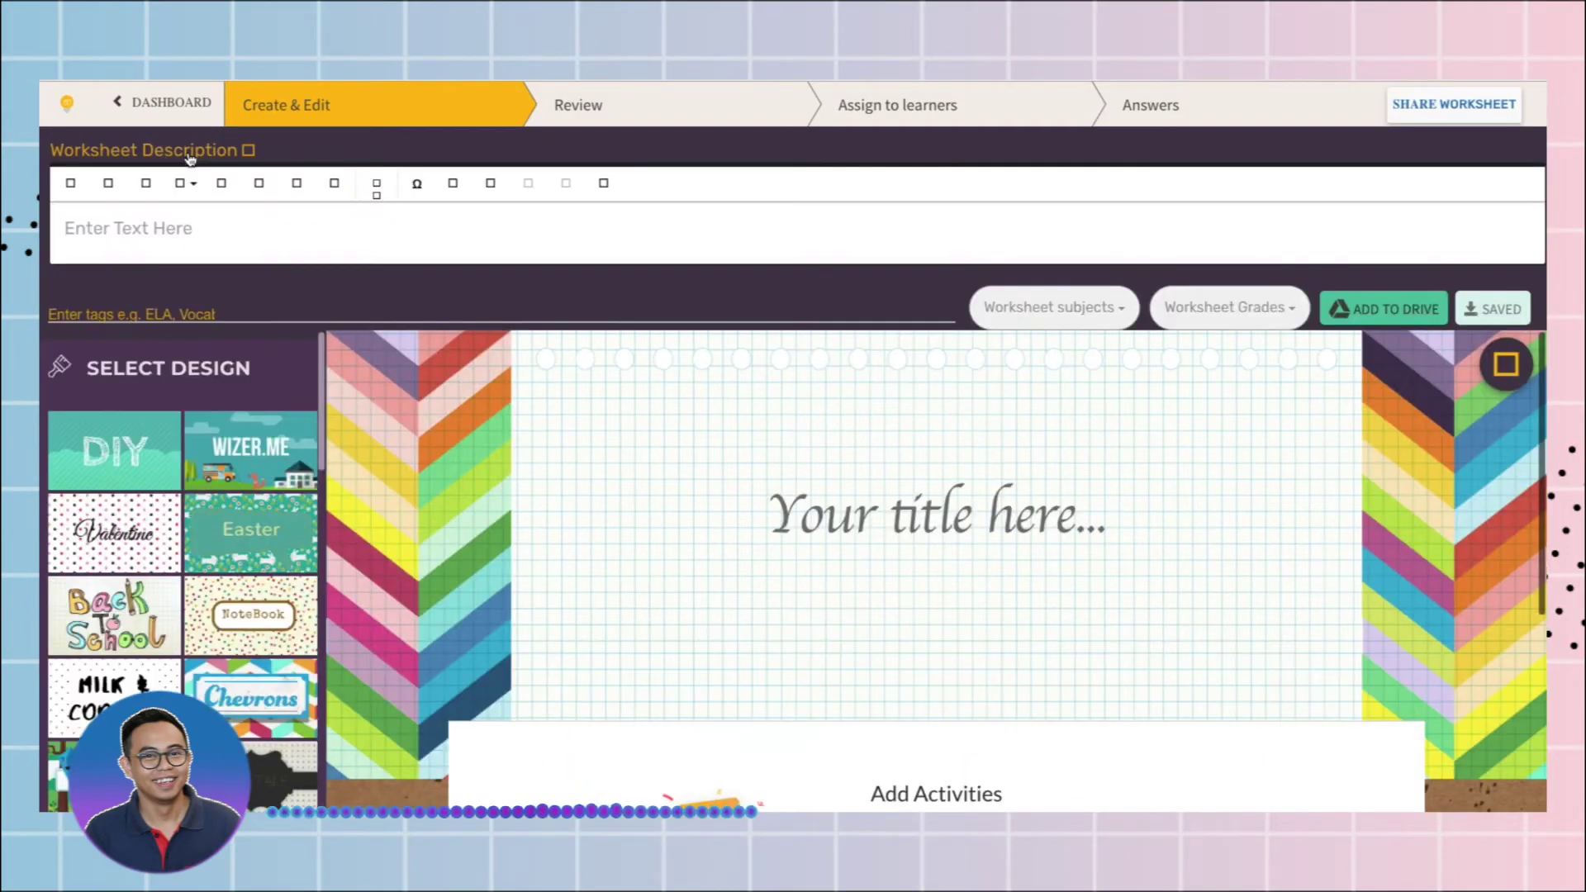
{"action": "left_click", "coordinate": [186, 156]}
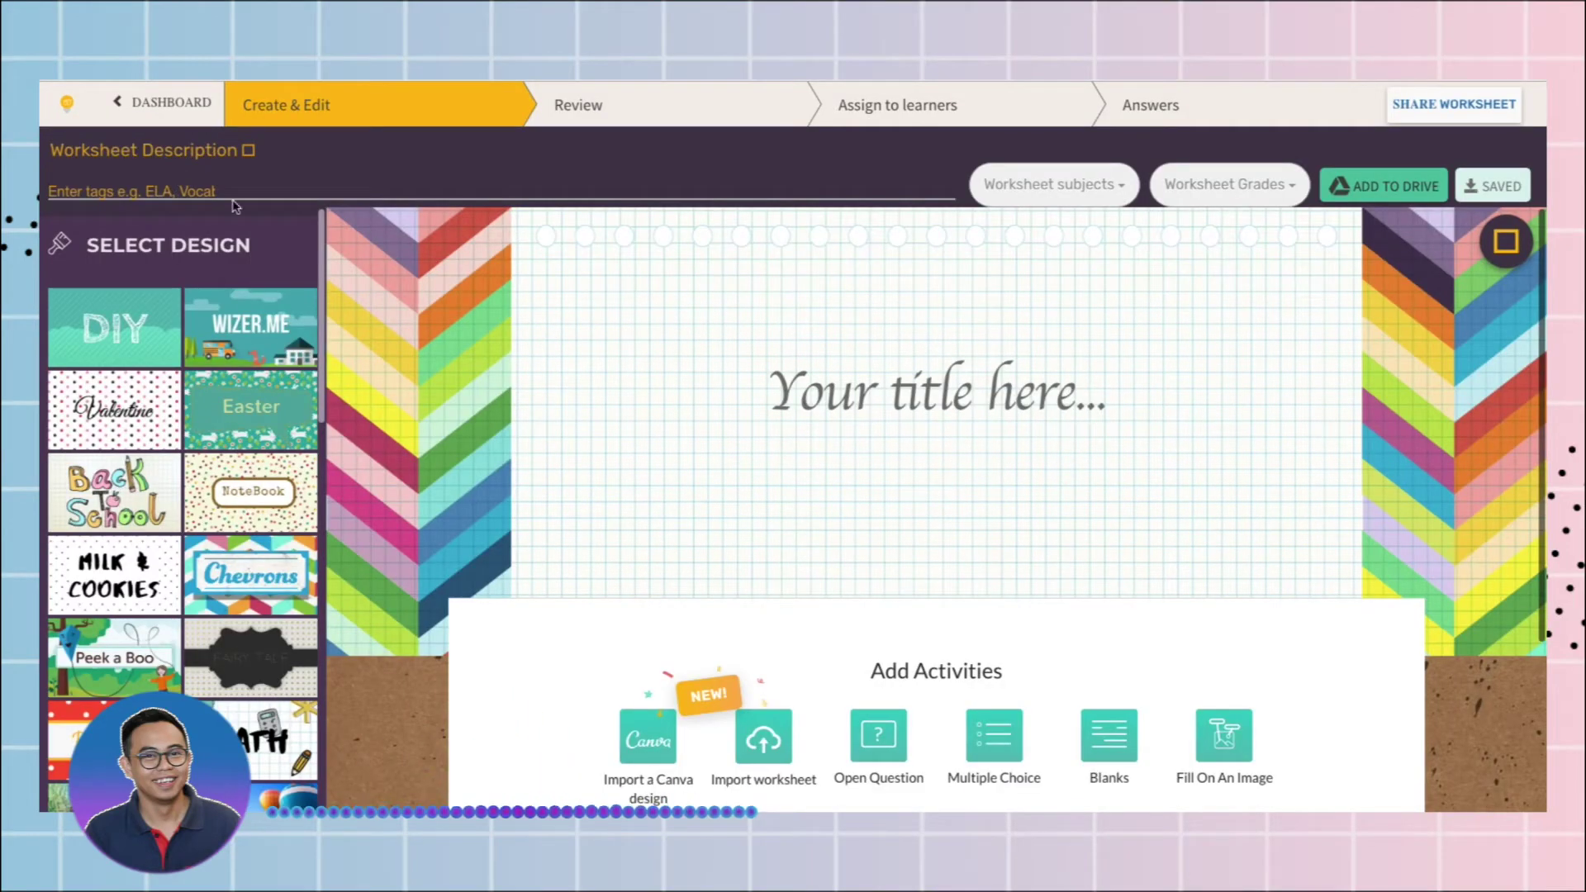
Clear all pop-up notifications and examine the title area and activity types available for the new worksheet
{"action": "scroll", "coordinate": [705, 431], "scroll_direction": "down", "scroll_amount": 5}
{"action": "scroll", "coordinate": [704, 430], "scroll_direction": "up", "scroll_amount": 5}
{"action": "scroll", "coordinate": [704, 430], "scroll_direction": "down", "scroll_amount": 4}
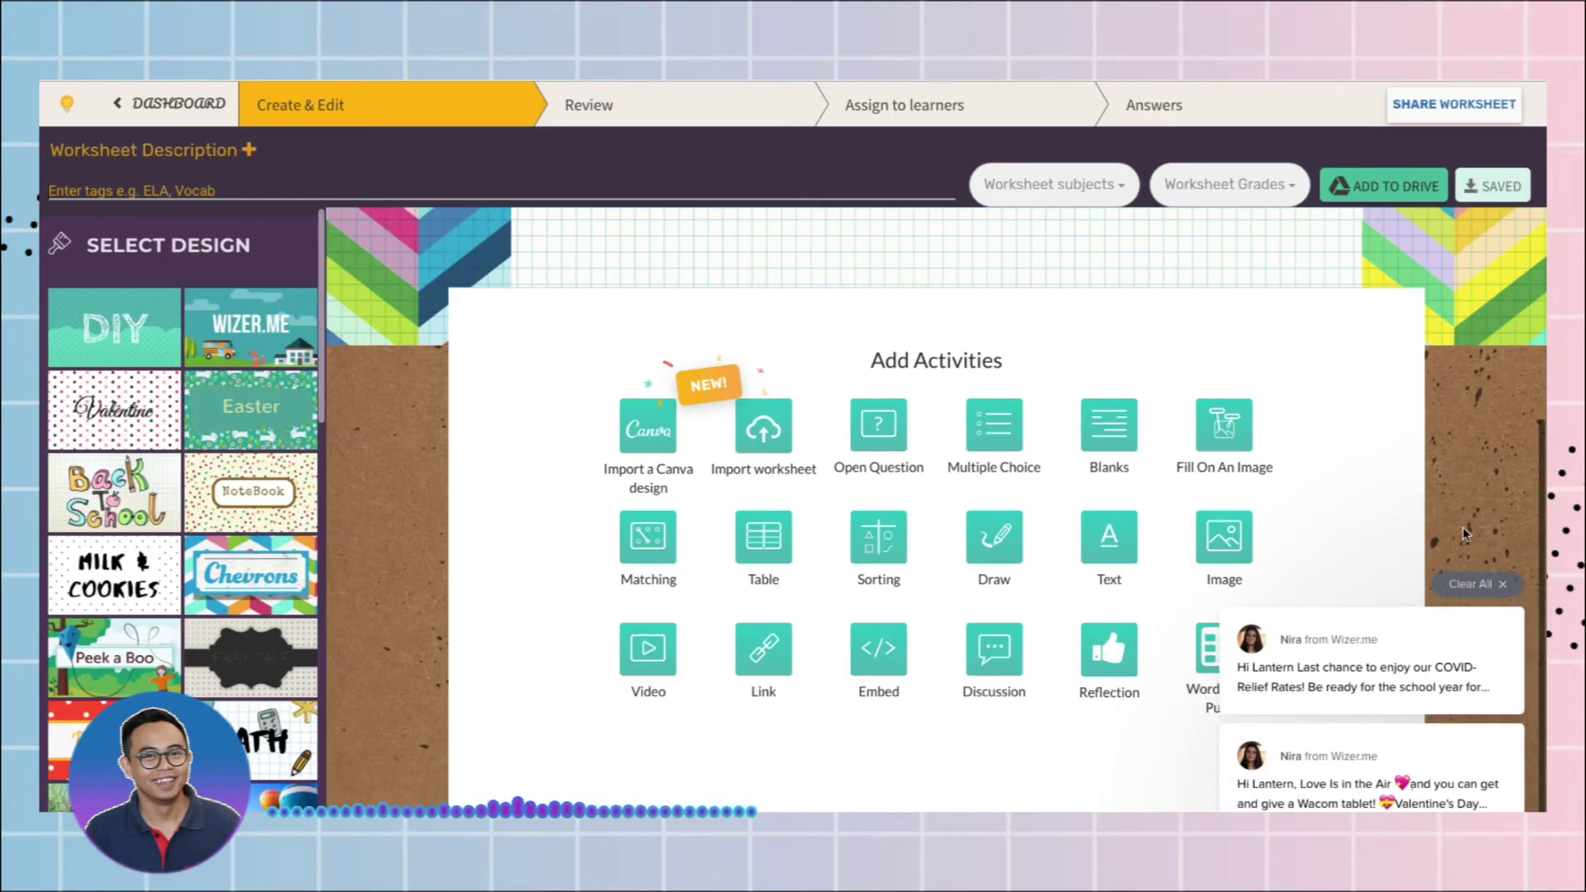
{"action": "mouse_move", "coordinate": [1490, 663]}
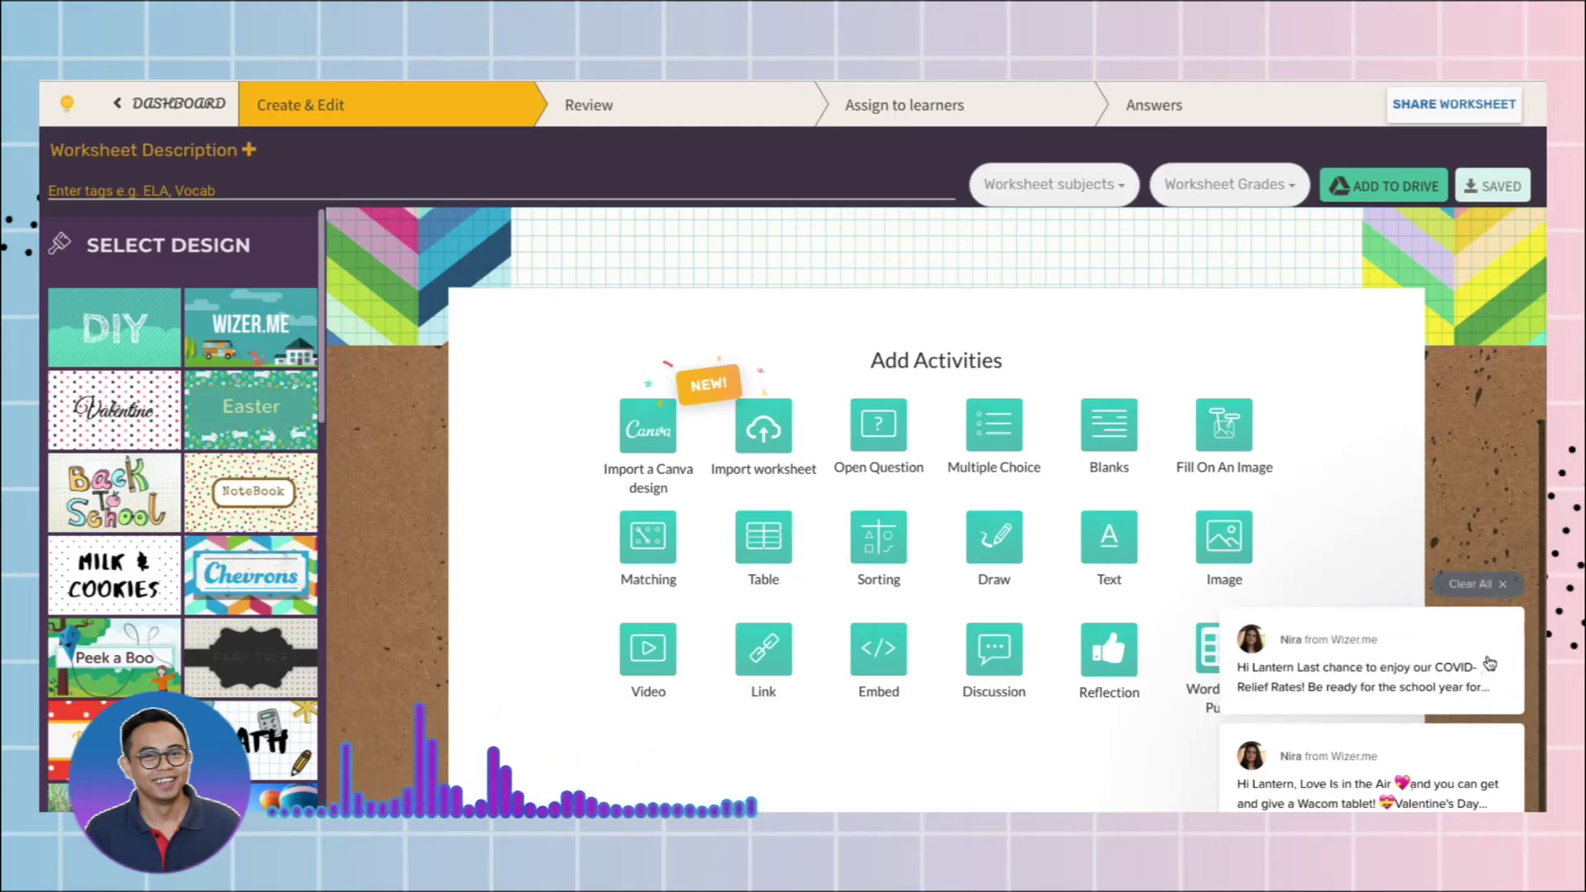
{"action": "left_click", "coordinate": [1483, 585]}
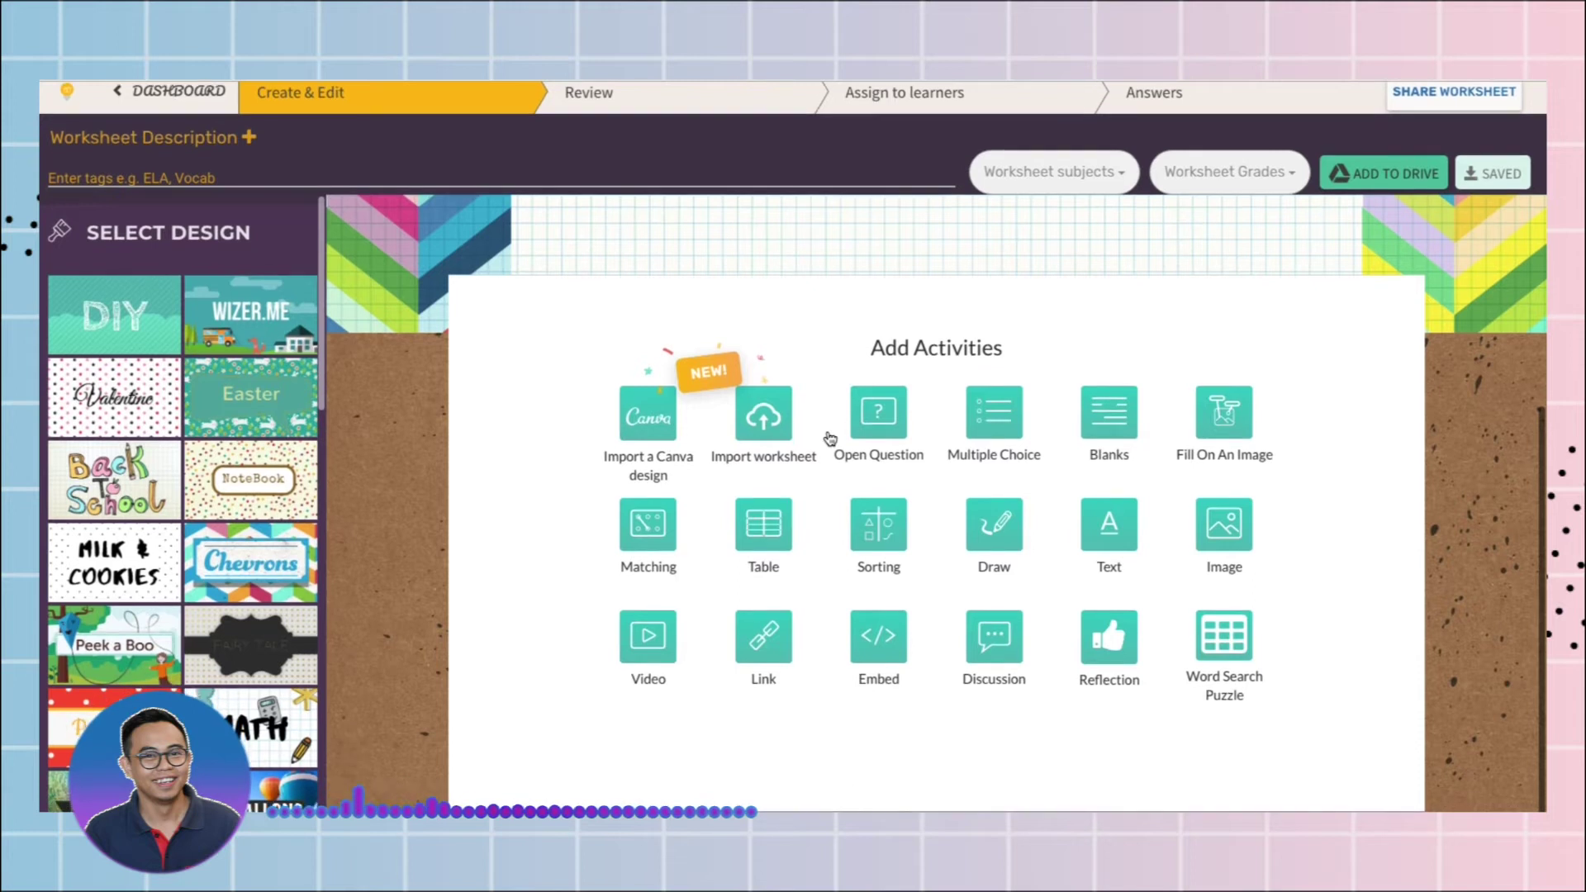
{"action": "scroll", "coordinate": [830, 439], "scroll_direction": "up", "scroll_amount": 4}
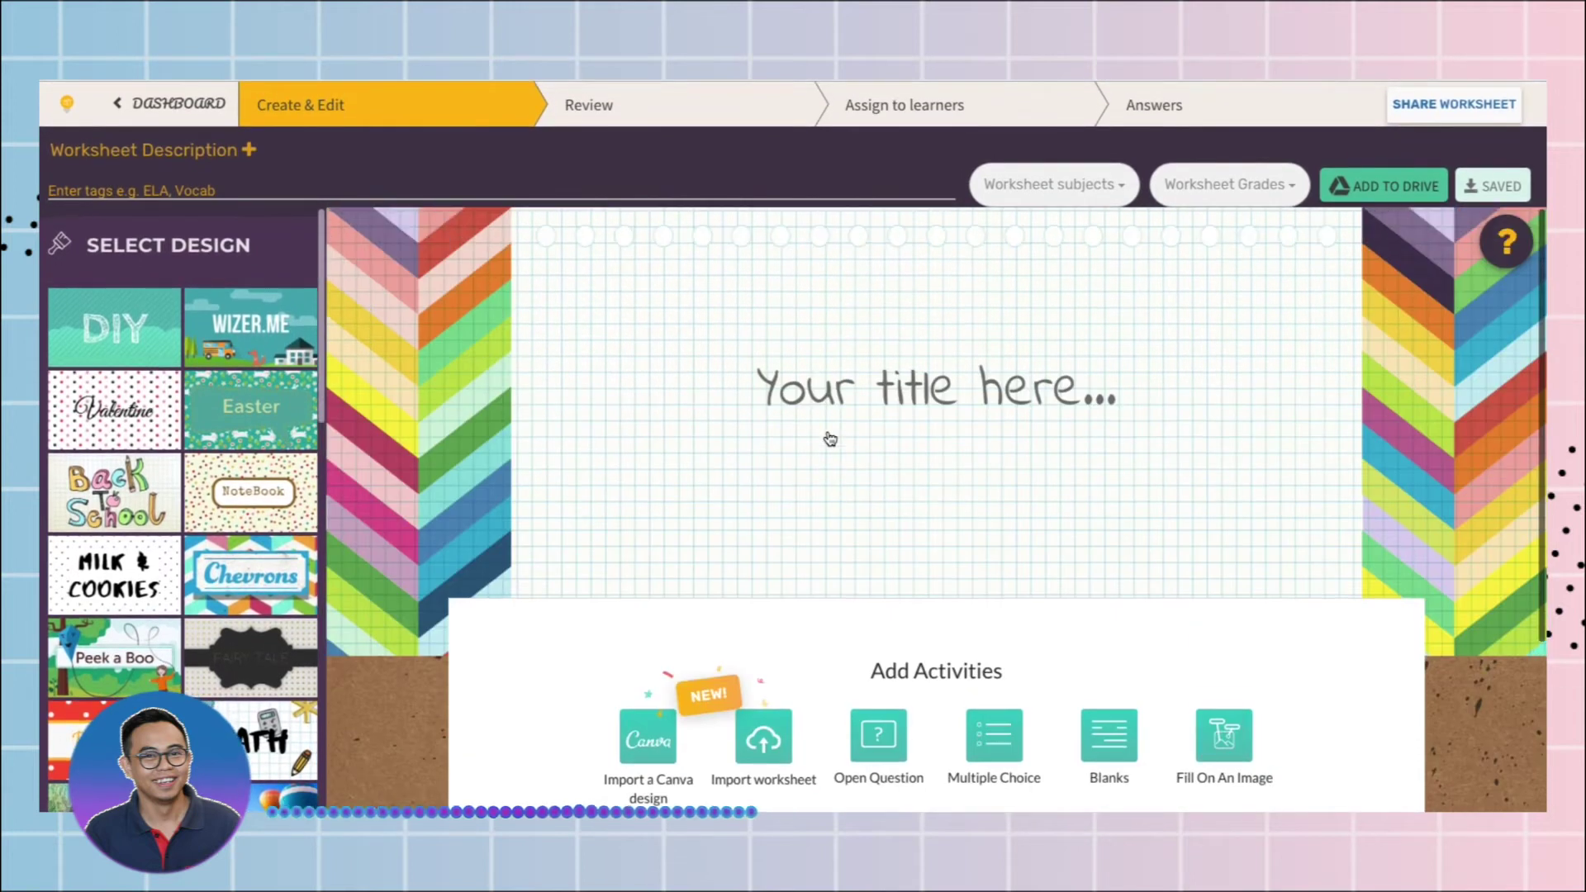
{"action": "scroll", "coordinate": [830, 439], "scroll_direction": "down", "scroll_amount": 4}
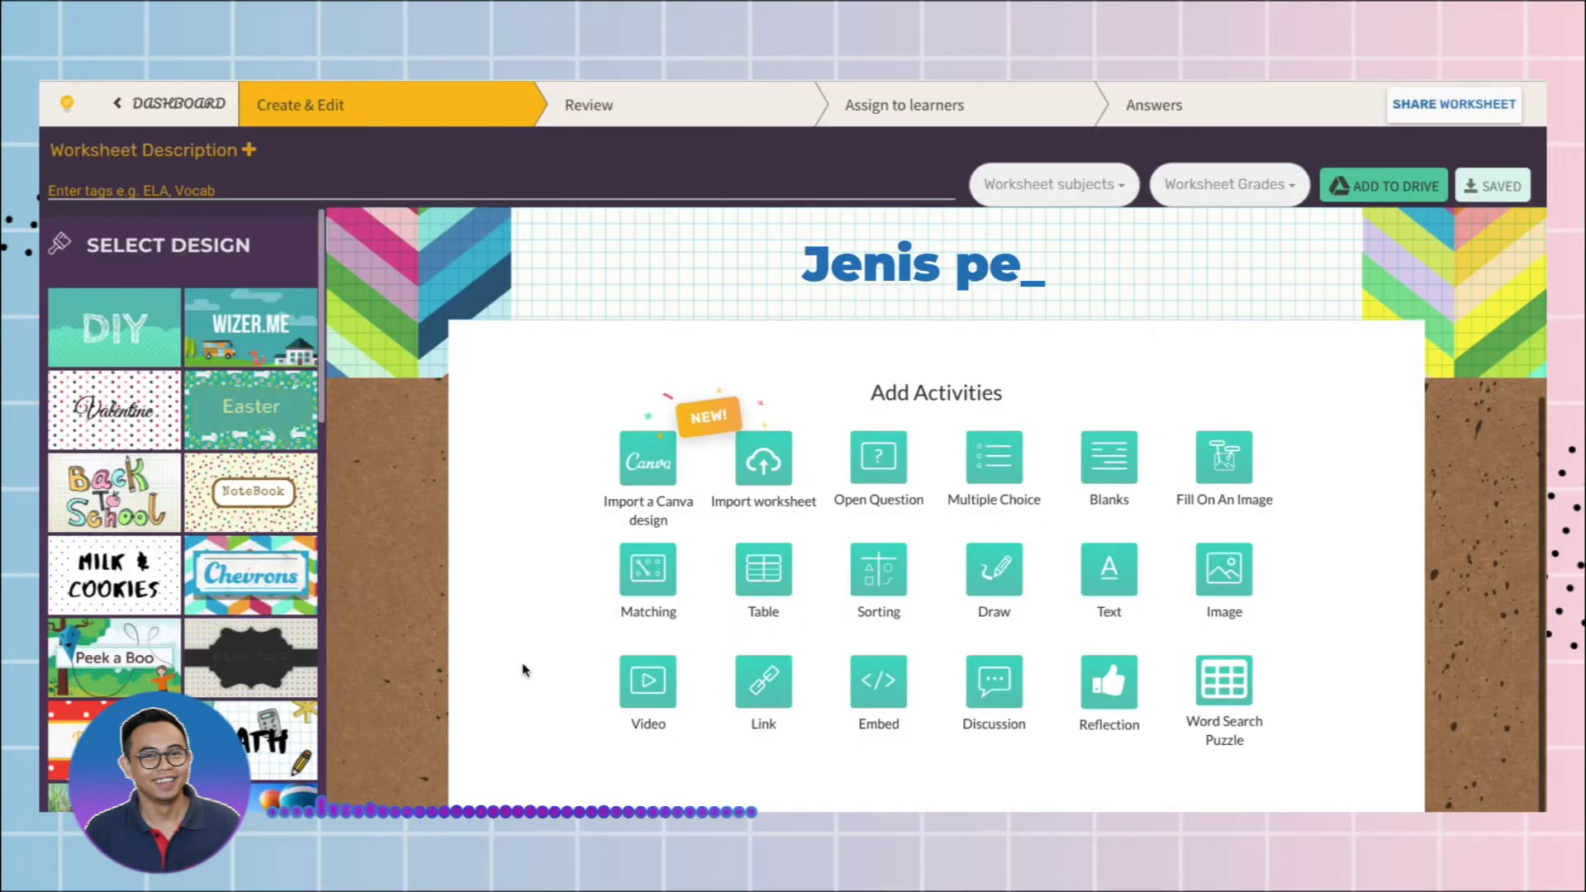
{"action": "type", "text": "nis pertanyaan beragam"}
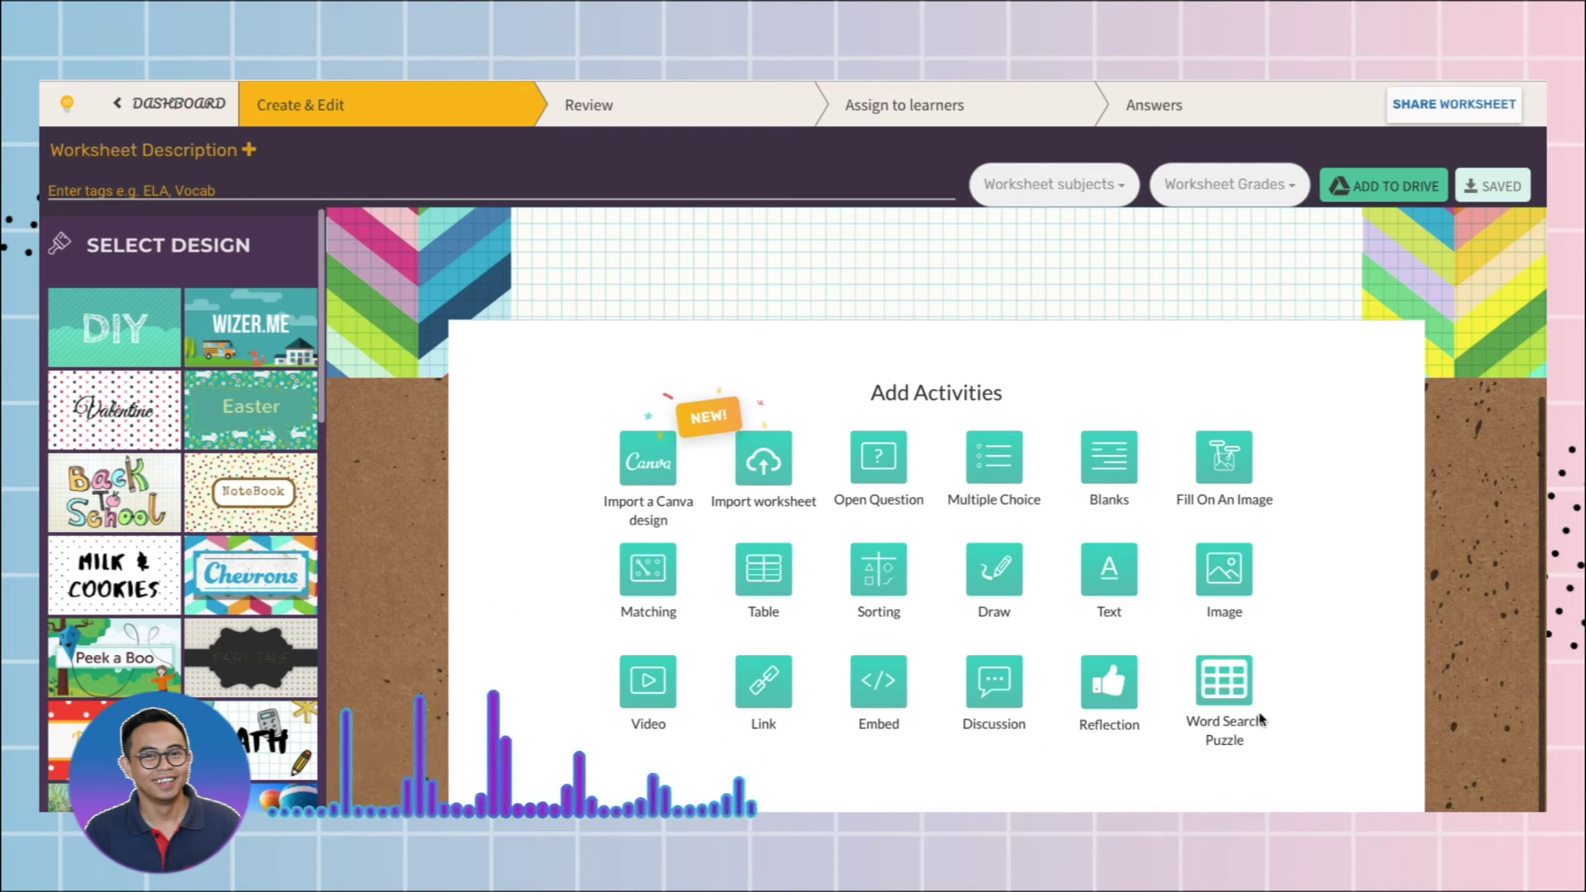
{"action": "scroll", "coordinate": [1262, 719], "scroll_direction": "down", "scroll_amount": 1}
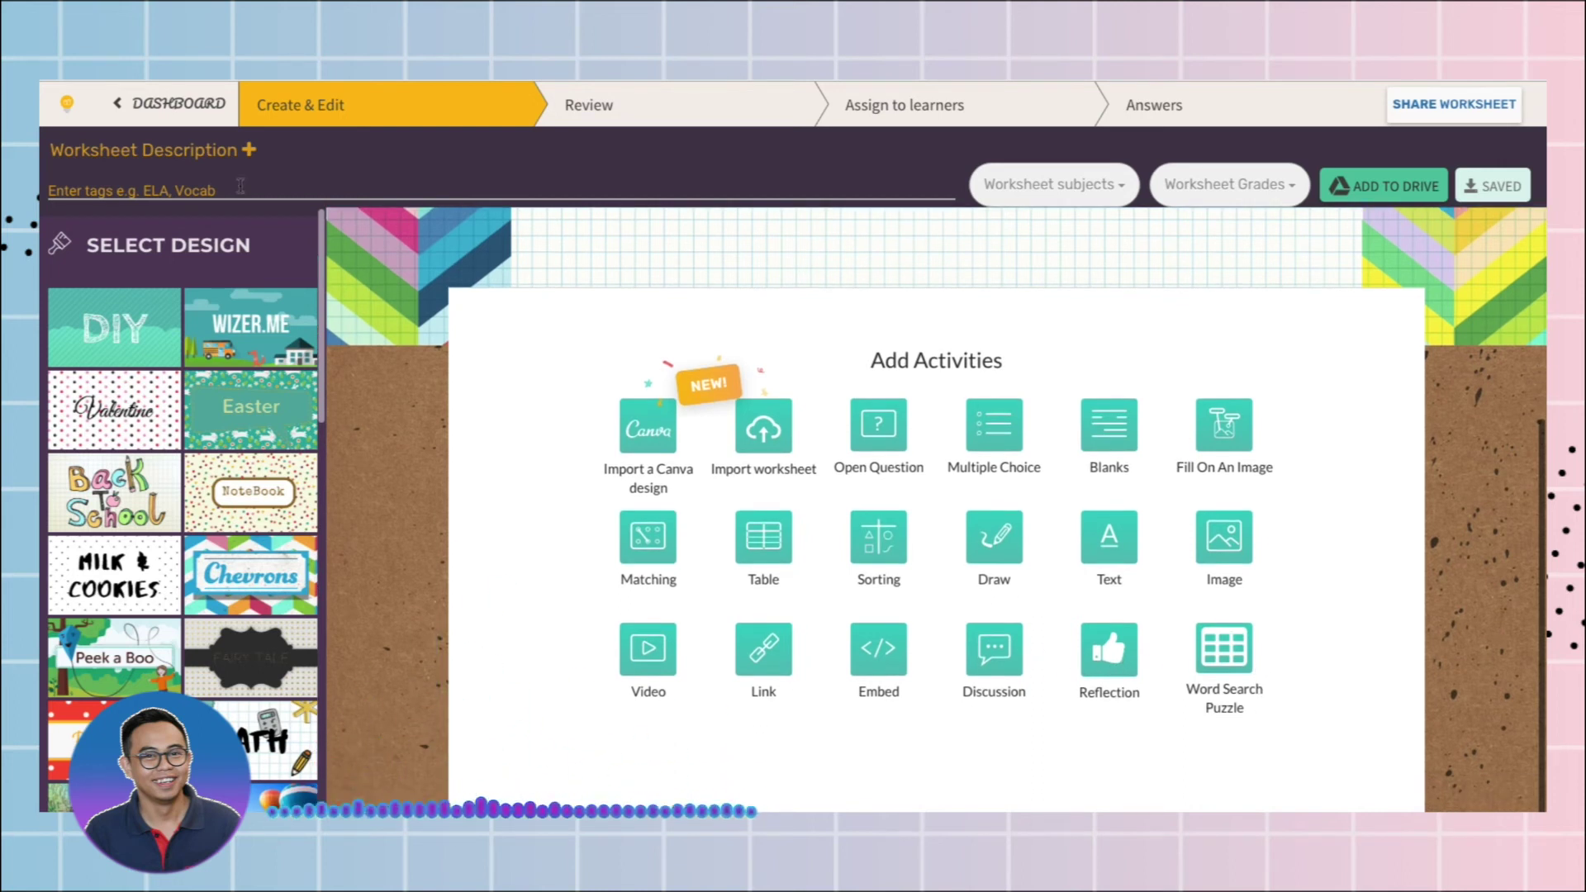
{"action": "scroll", "coordinate": [937, 460], "scroll_direction": "up", "scroll_amount": 1}
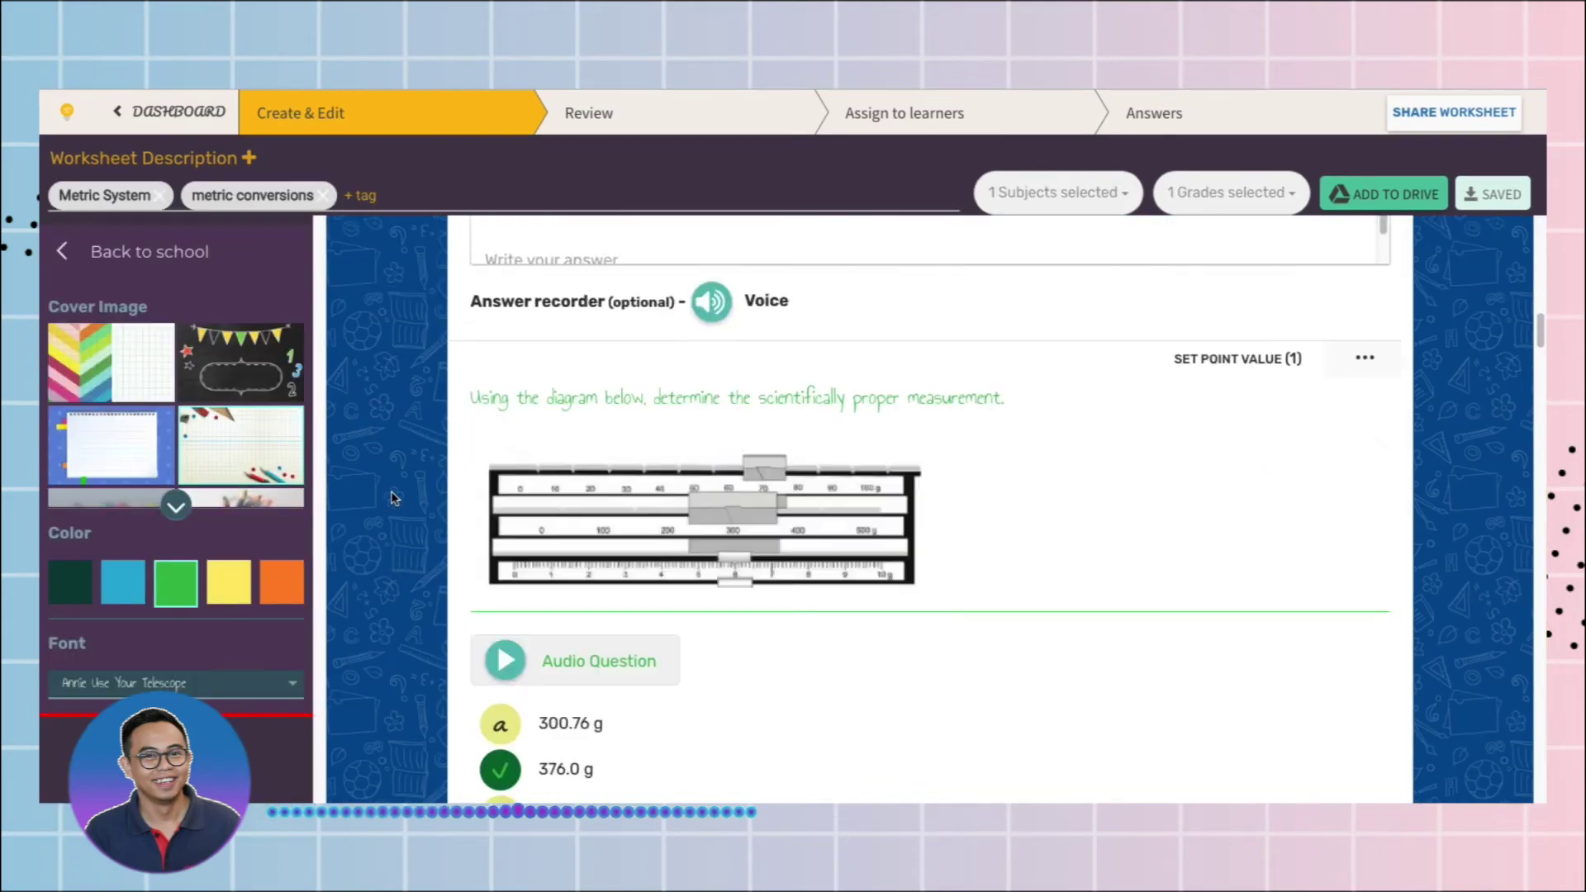
{"action": "scroll", "coordinate": [393, 499], "scroll_direction": "down", "scroll_amount": 15}
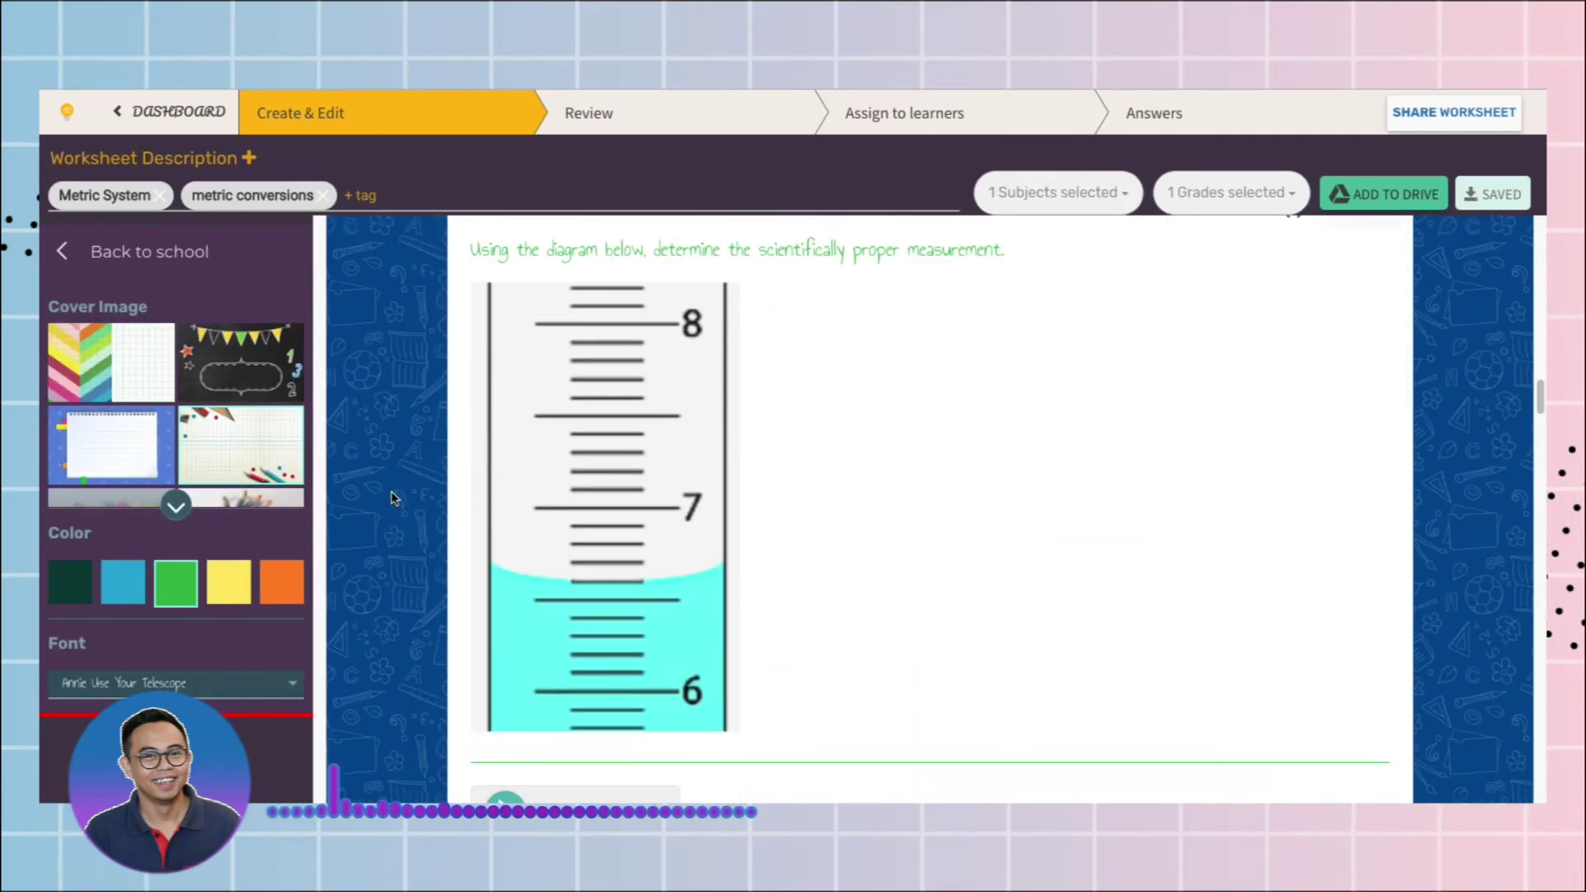
{"action": "scroll", "coordinate": [393, 498], "scroll_direction": "down", "scroll_amount": 10}
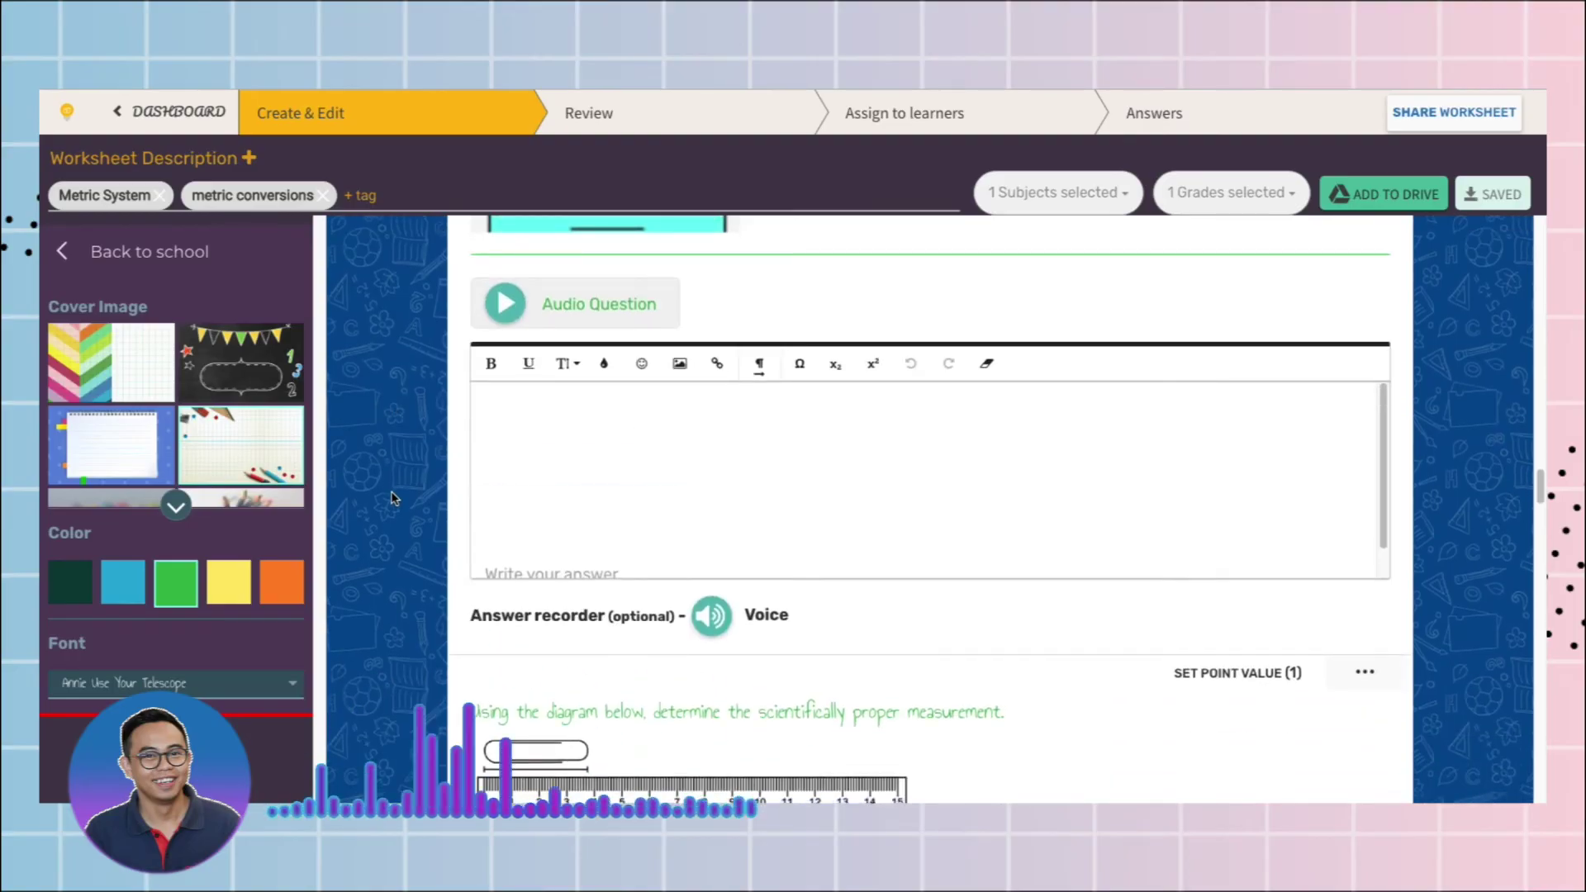
{"action": "scroll", "coordinate": [393, 498], "scroll_direction": "down", "scroll_amount": 5}
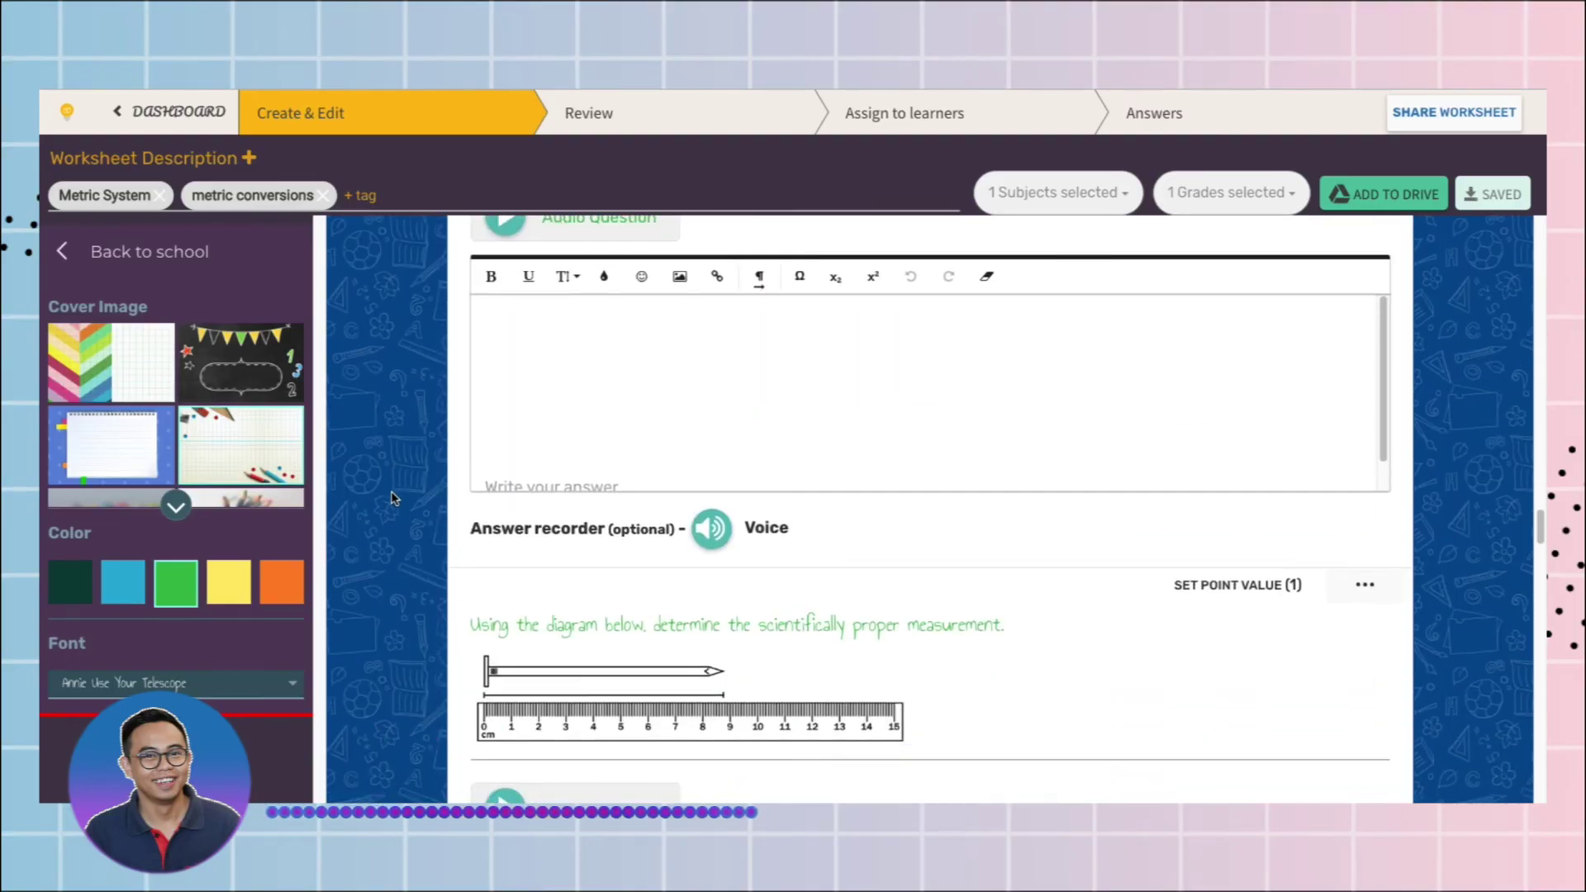
{"action": "scroll", "coordinate": [393, 498], "scroll_direction": "down", "scroll_amount": 10}
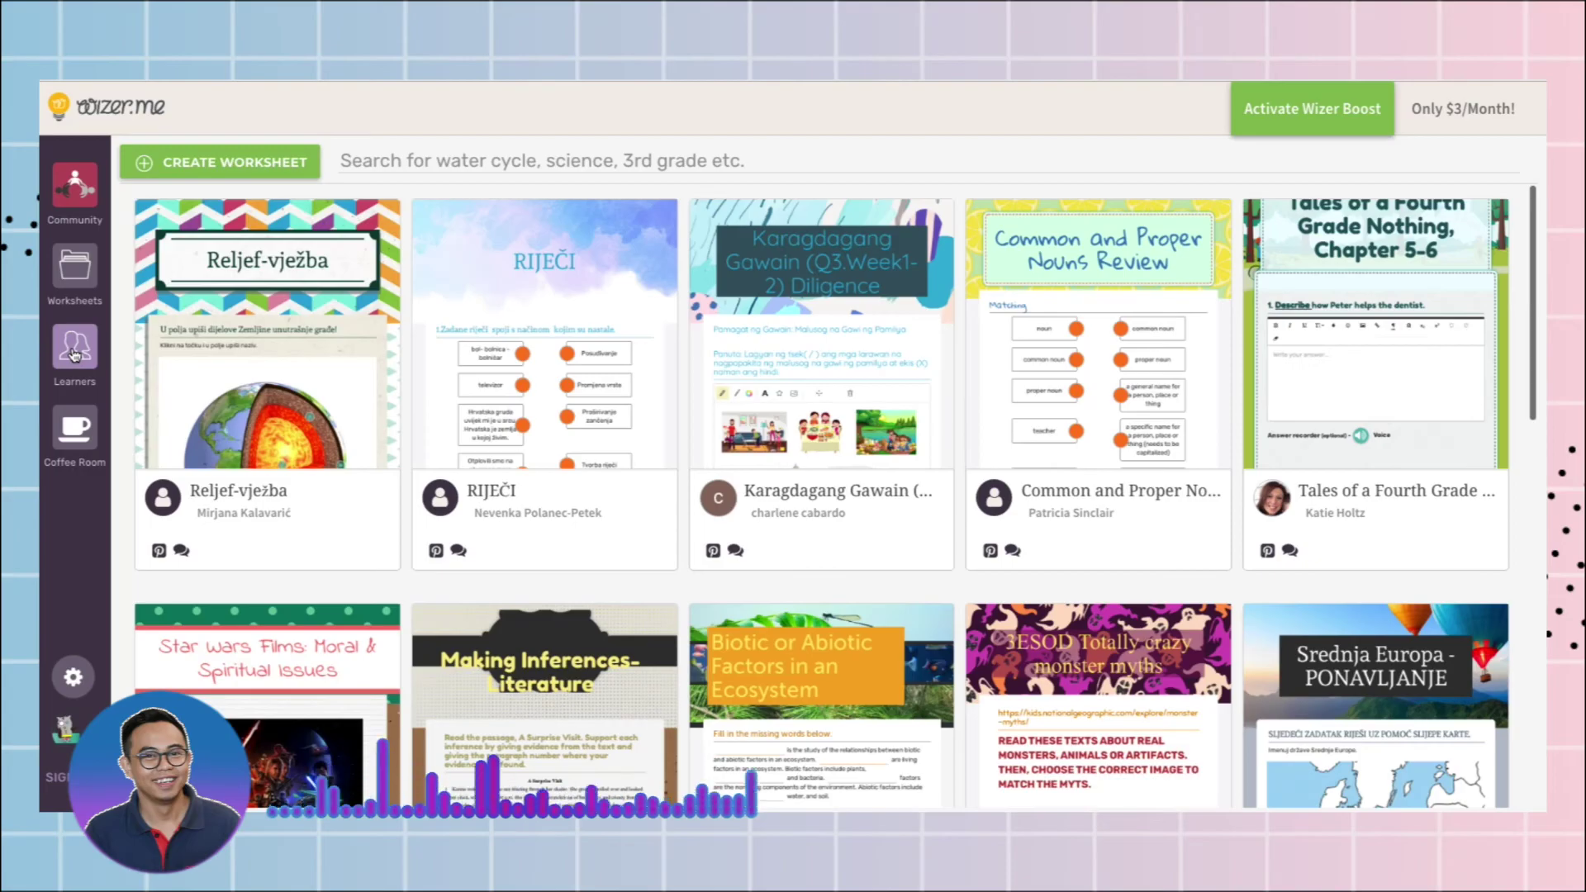
Open the learner management area and view its Learners, Differentiation Rules and Learner Worksheets sections
{"action": "left_click", "coordinate": [74, 355]}
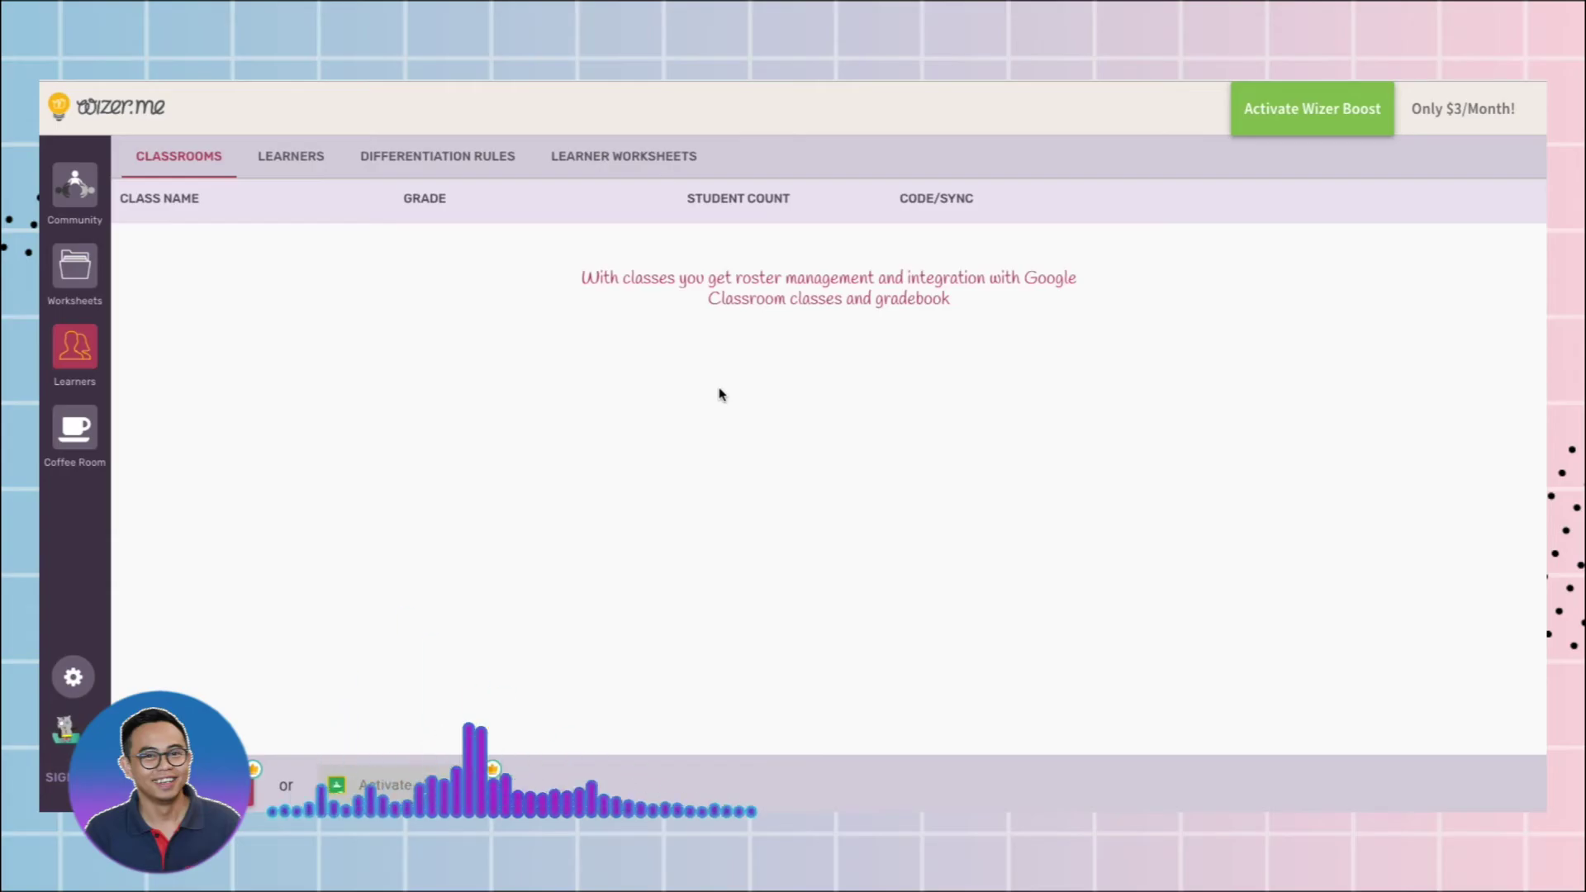
{"action": "left_click", "coordinate": [292, 165]}
{"action": "left_click", "coordinate": [428, 151]}
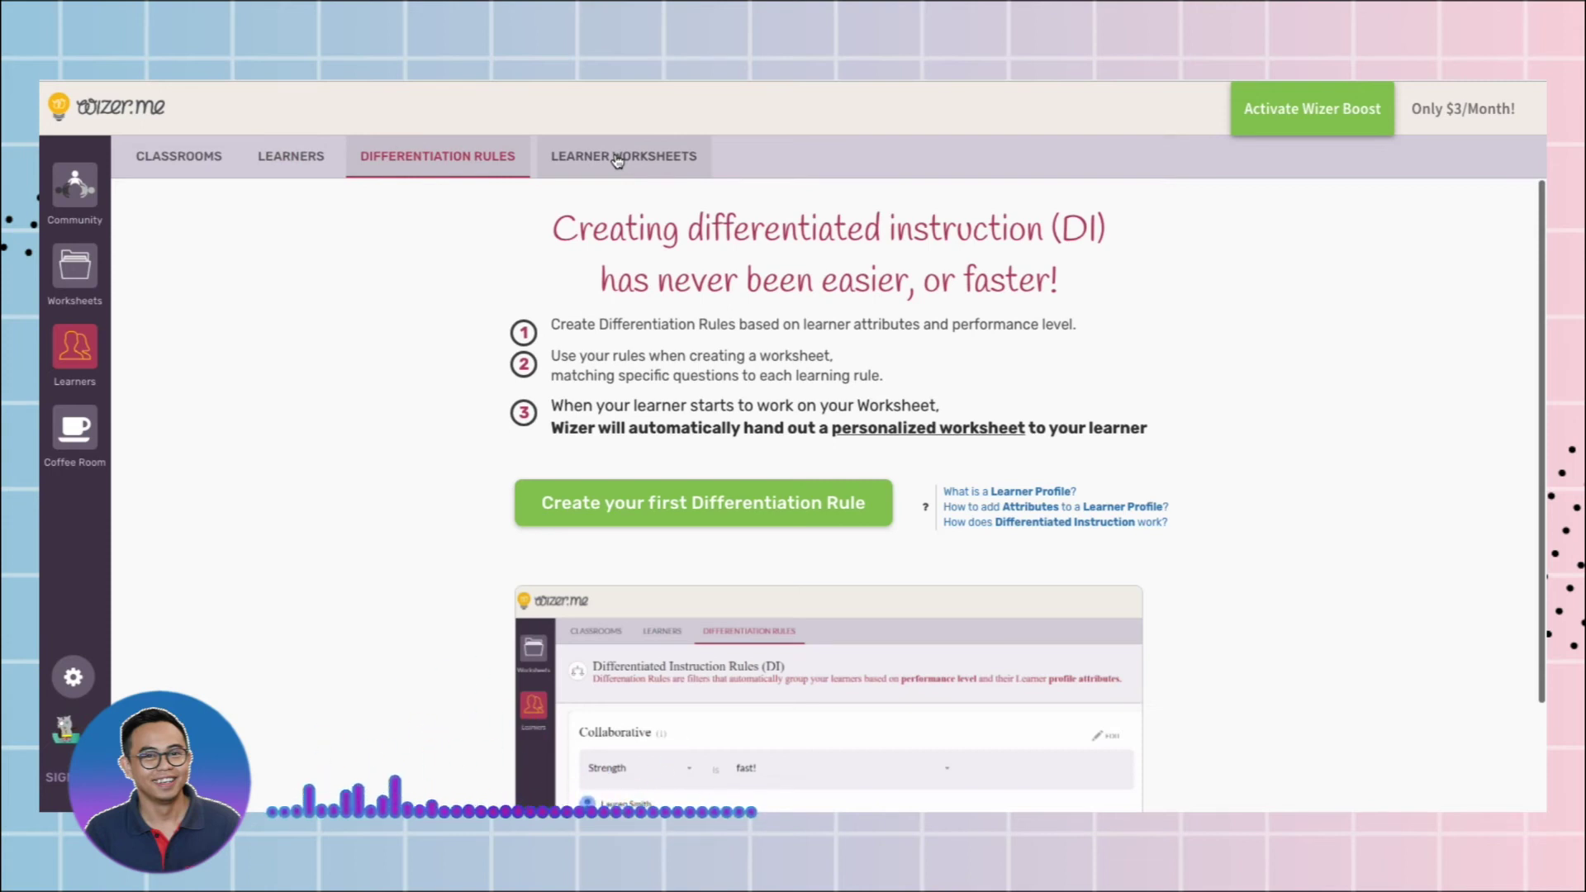
{"action": "left_click", "coordinate": [618, 159]}
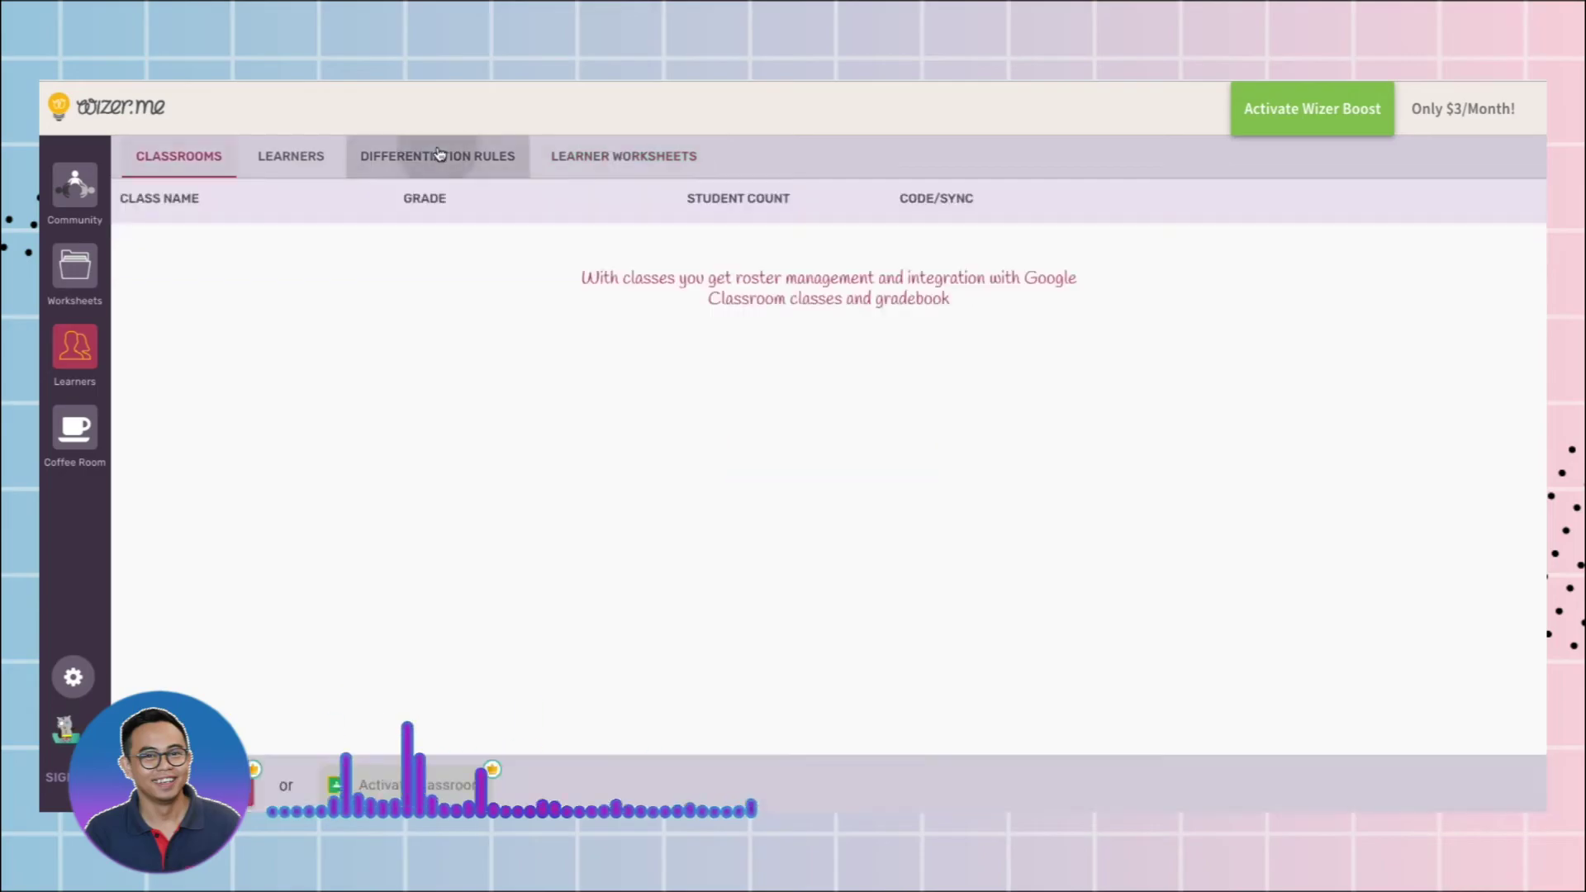
Open the Differentiation Rules section and read through its introduction to differentiated instruction and the example rule
{"action": "left_click", "coordinate": [432, 156]}
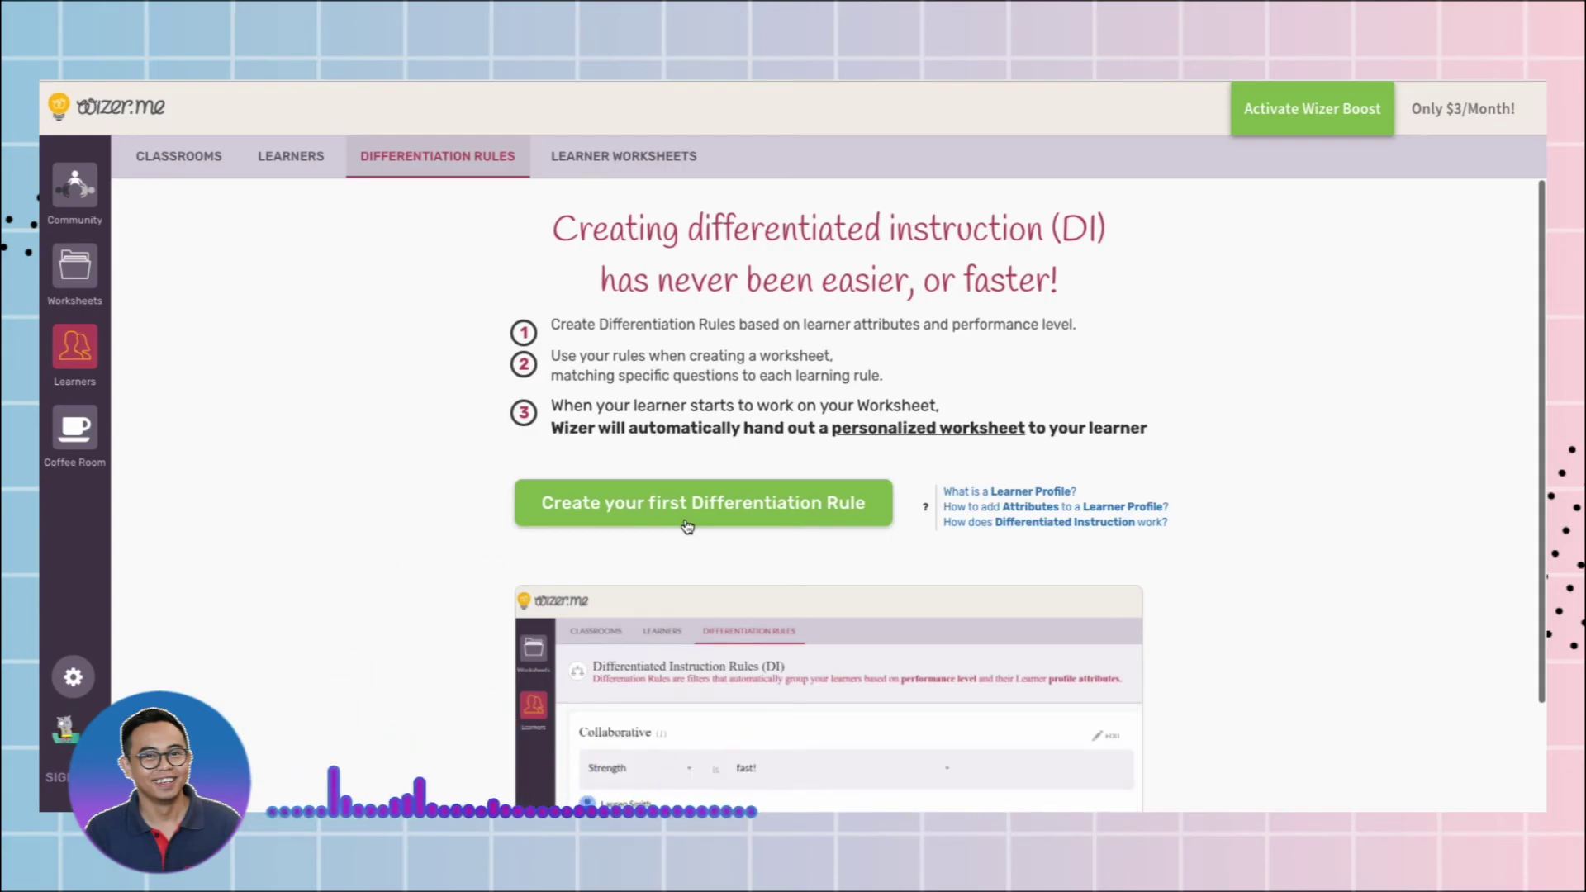
{"action": "scroll", "coordinate": [685, 522], "scroll_direction": "down", "scroll_amount": 2}
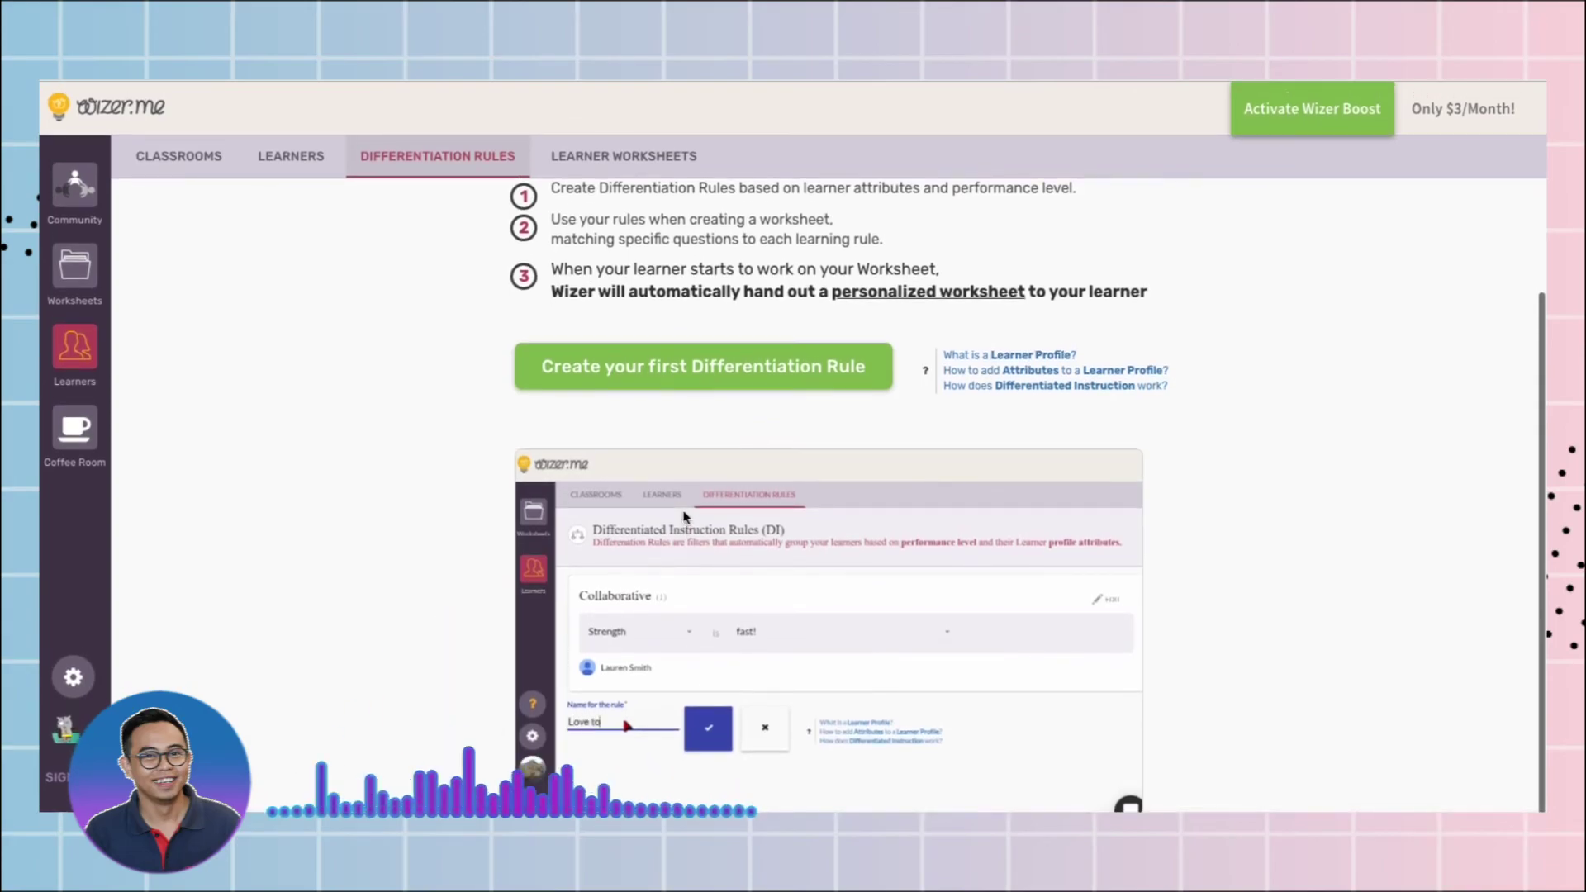
{"action": "scroll", "coordinate": [683, 515], "scroll_direction": "up", "scroll_amount": 2}
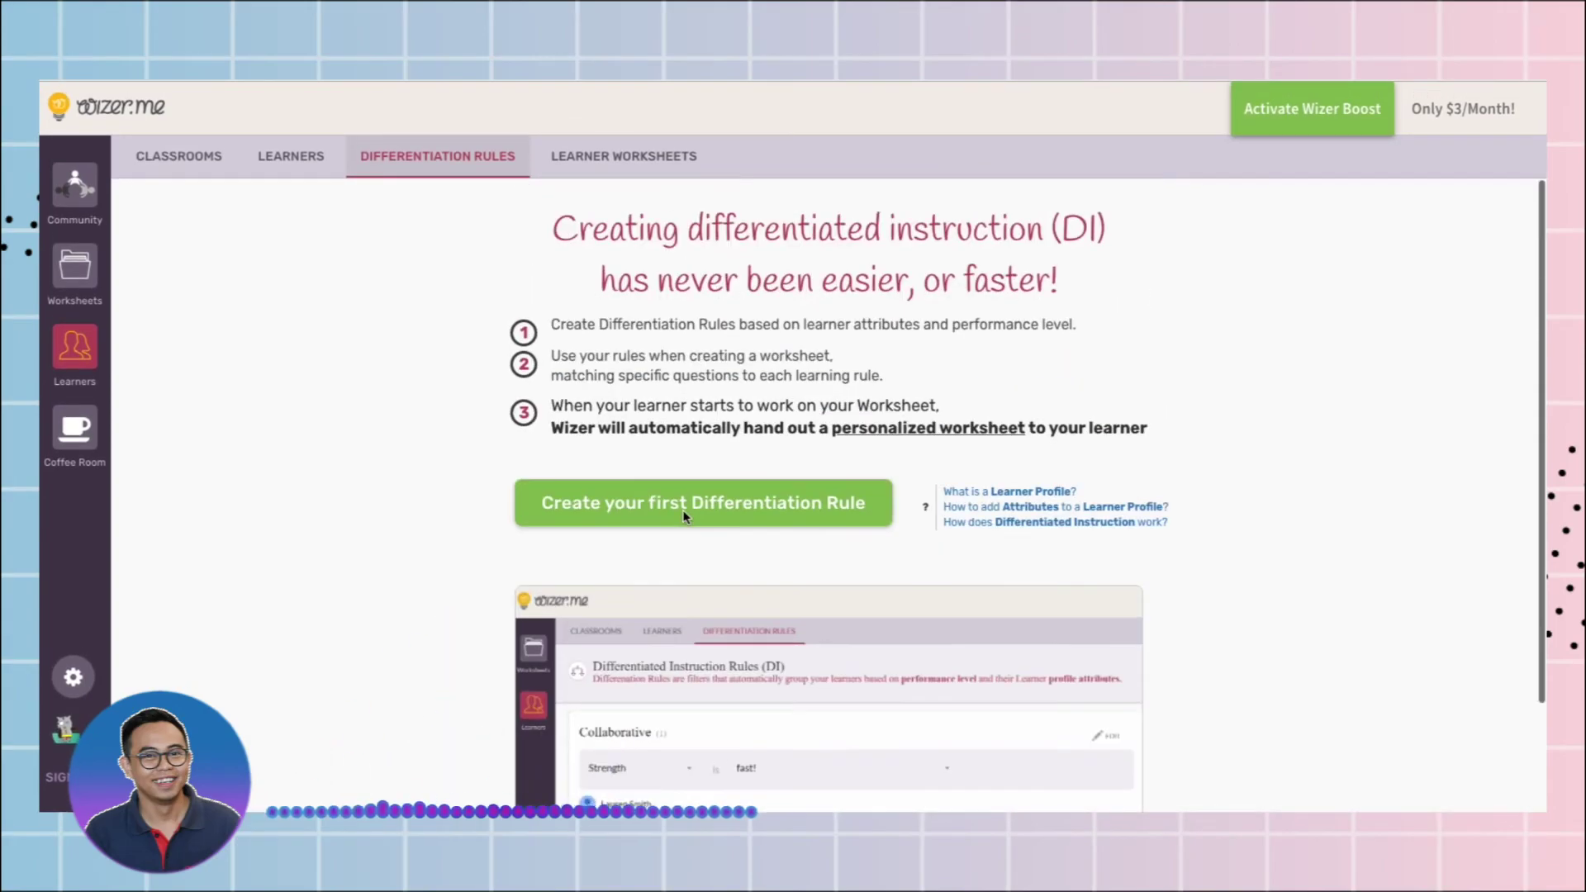
Open the Coffee Room community forum and examine its latest posts, topic list and trending posts
{"action": "left_click", "coordinate": [75, 430]}
{"action": "scroll", "coordinate": [448, 358], "scroll_direction": "down", "scroll_amount": 5}
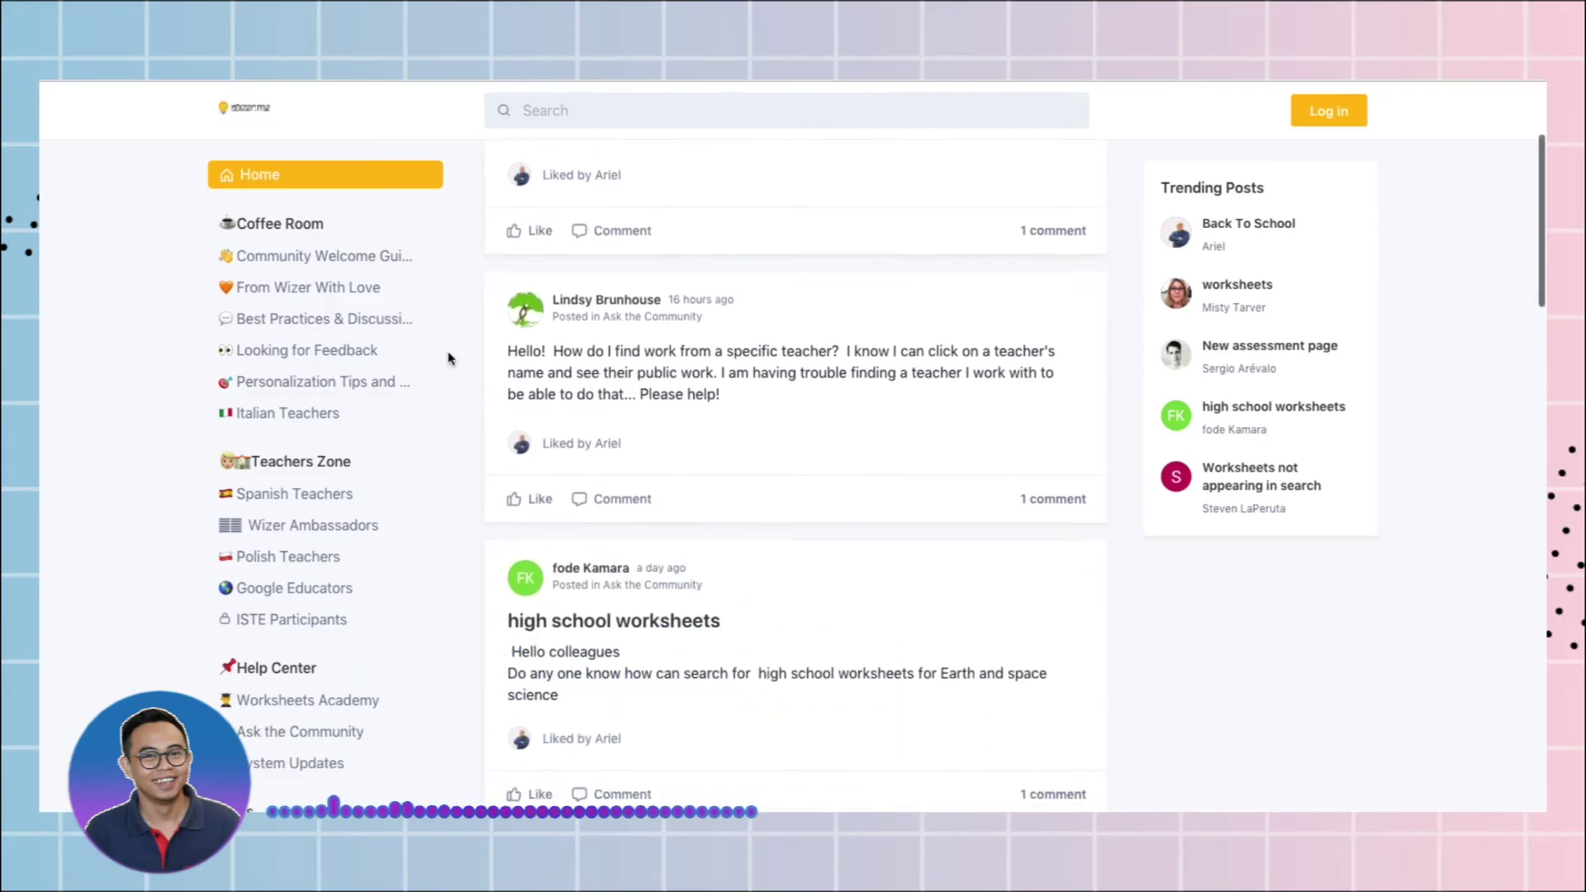
{"action": "scroll", "coordinate": [447, 359], "scroll_direction": "down", "scroll_amount": 10}
{"action": "scroll", "coordinate": [448, 359], "scroll_direction": "up", "scroll_amount": 15}
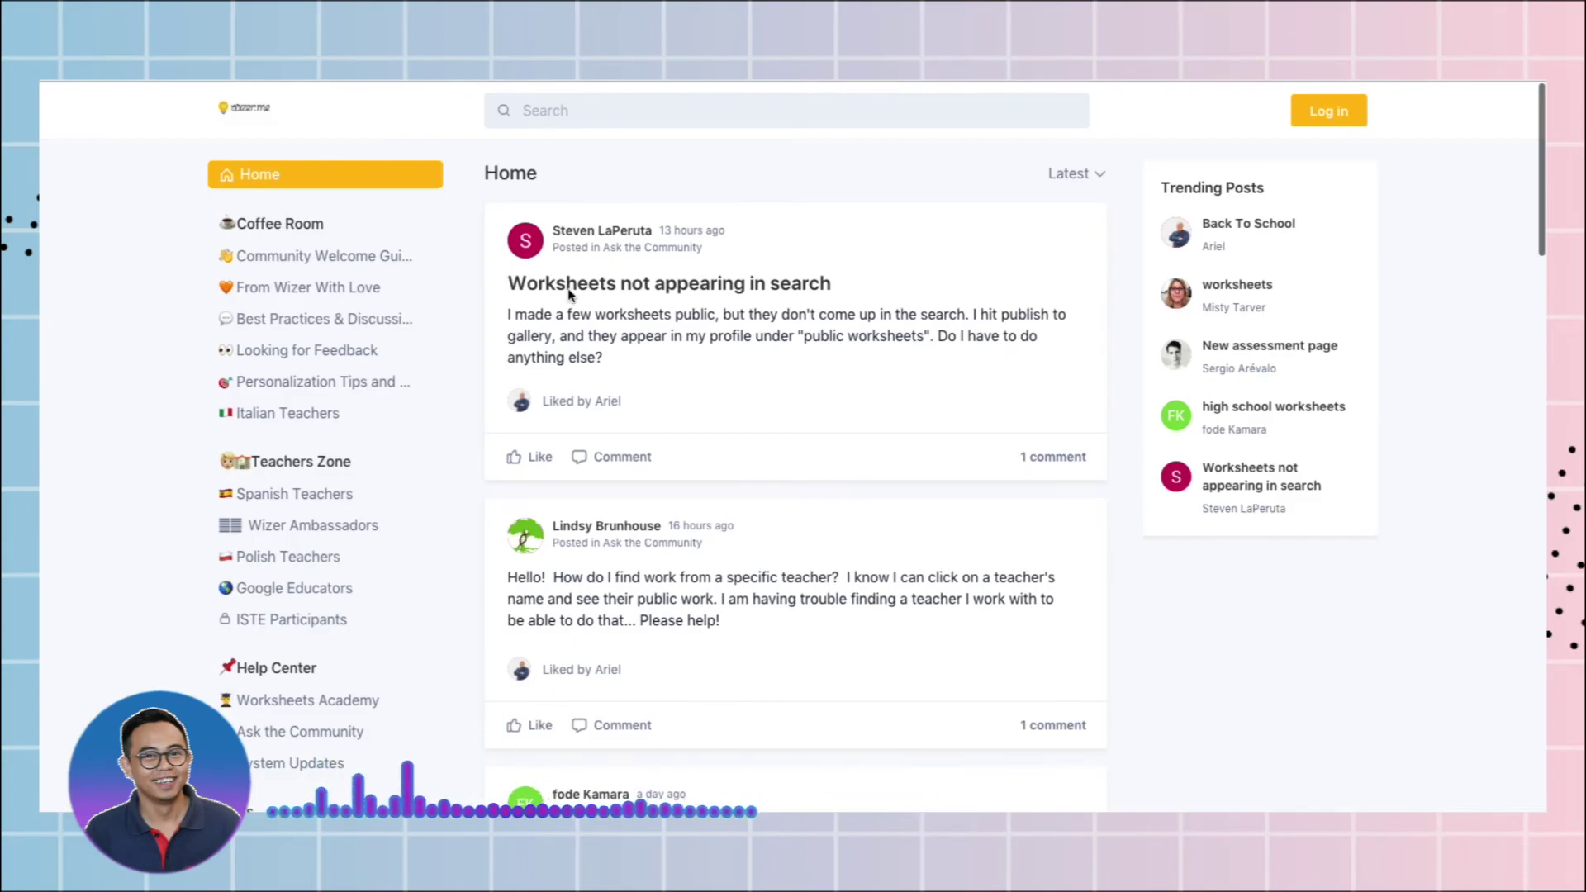
{"action": "scroll", "coordinate": [448, 359], "scroll_direction": "down", "scroll_amount": 10}
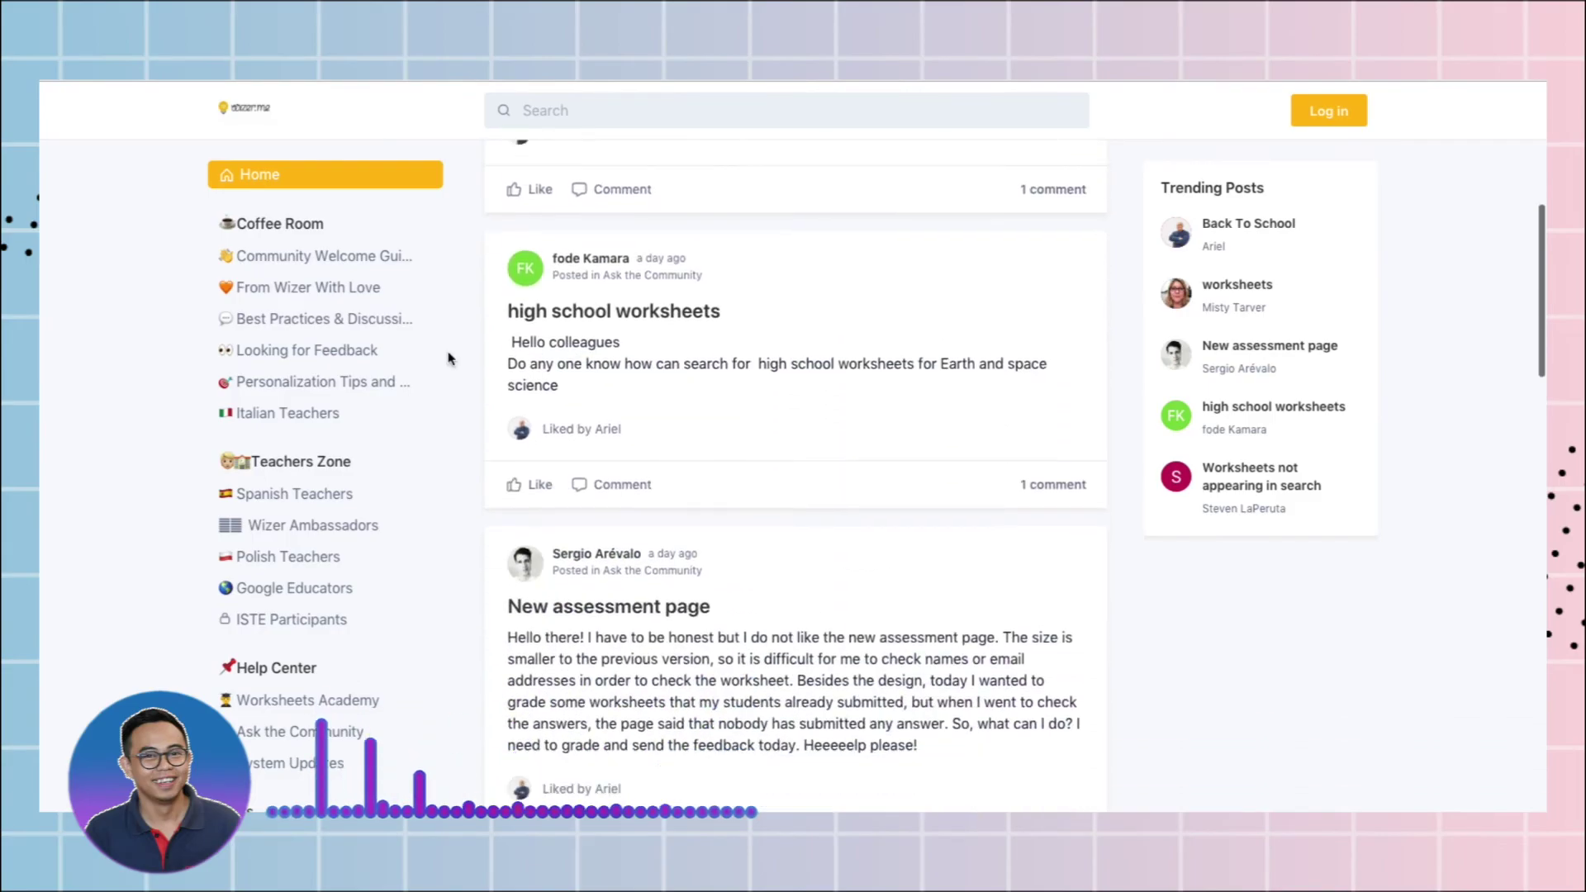
{"action": "scroll", "coordinate": [447, 359], "scroll_direction": "down", "scroll_amount": 5}
{"action": "scroll", "coordinate": [448, 359], "scroll_direction": "up", "scroll_amount": 15}
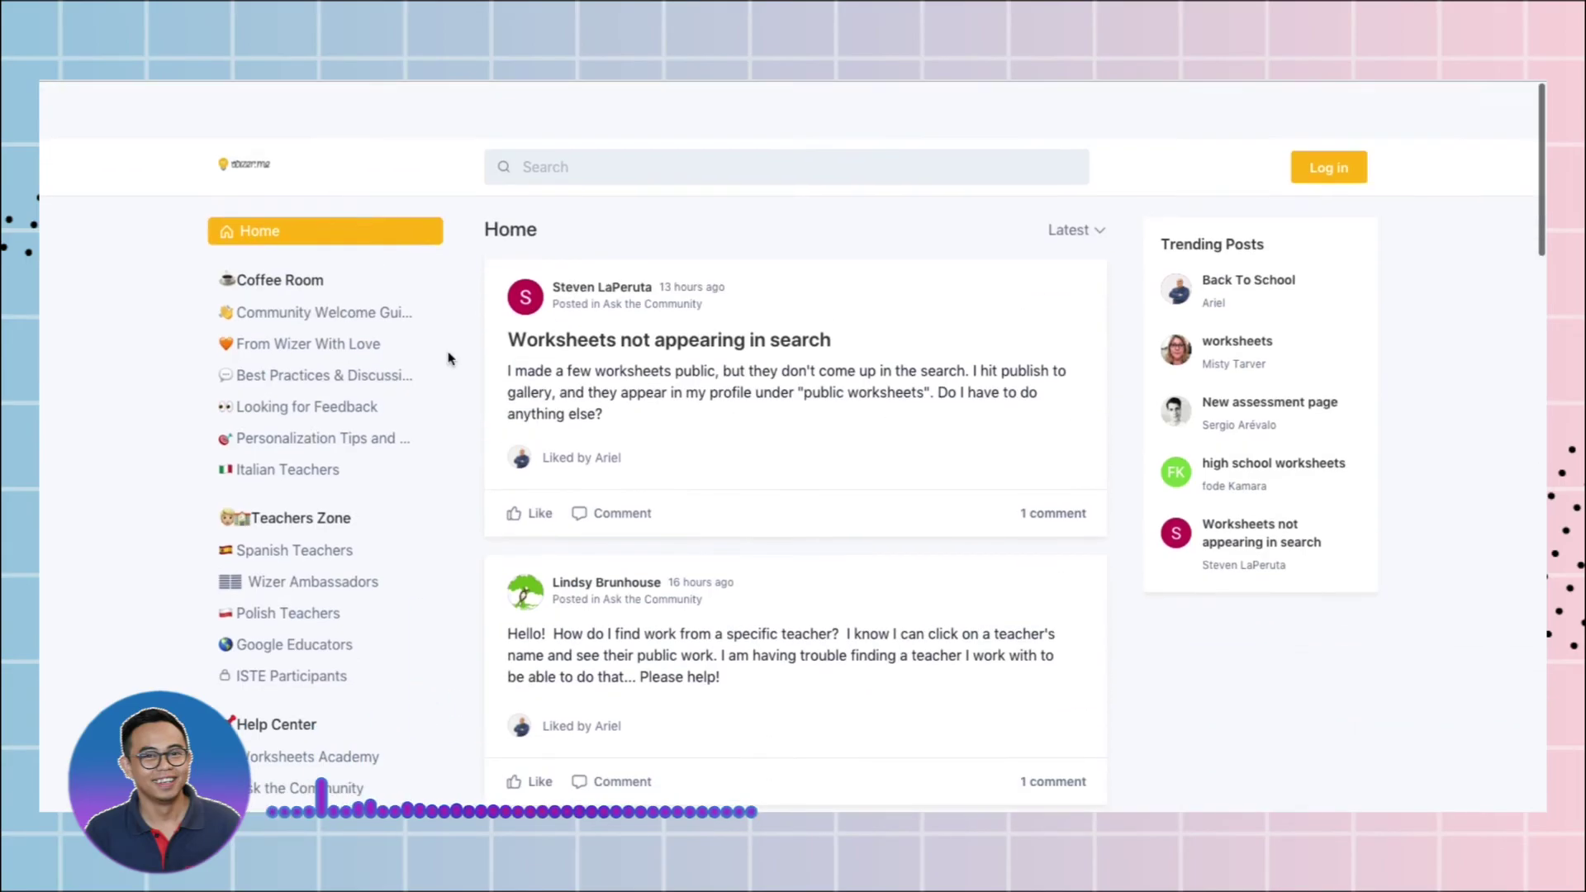
{"action": "scroll", "coordinate": [448, 359], "scroll_direction": "down", "scroll_amount": 3}
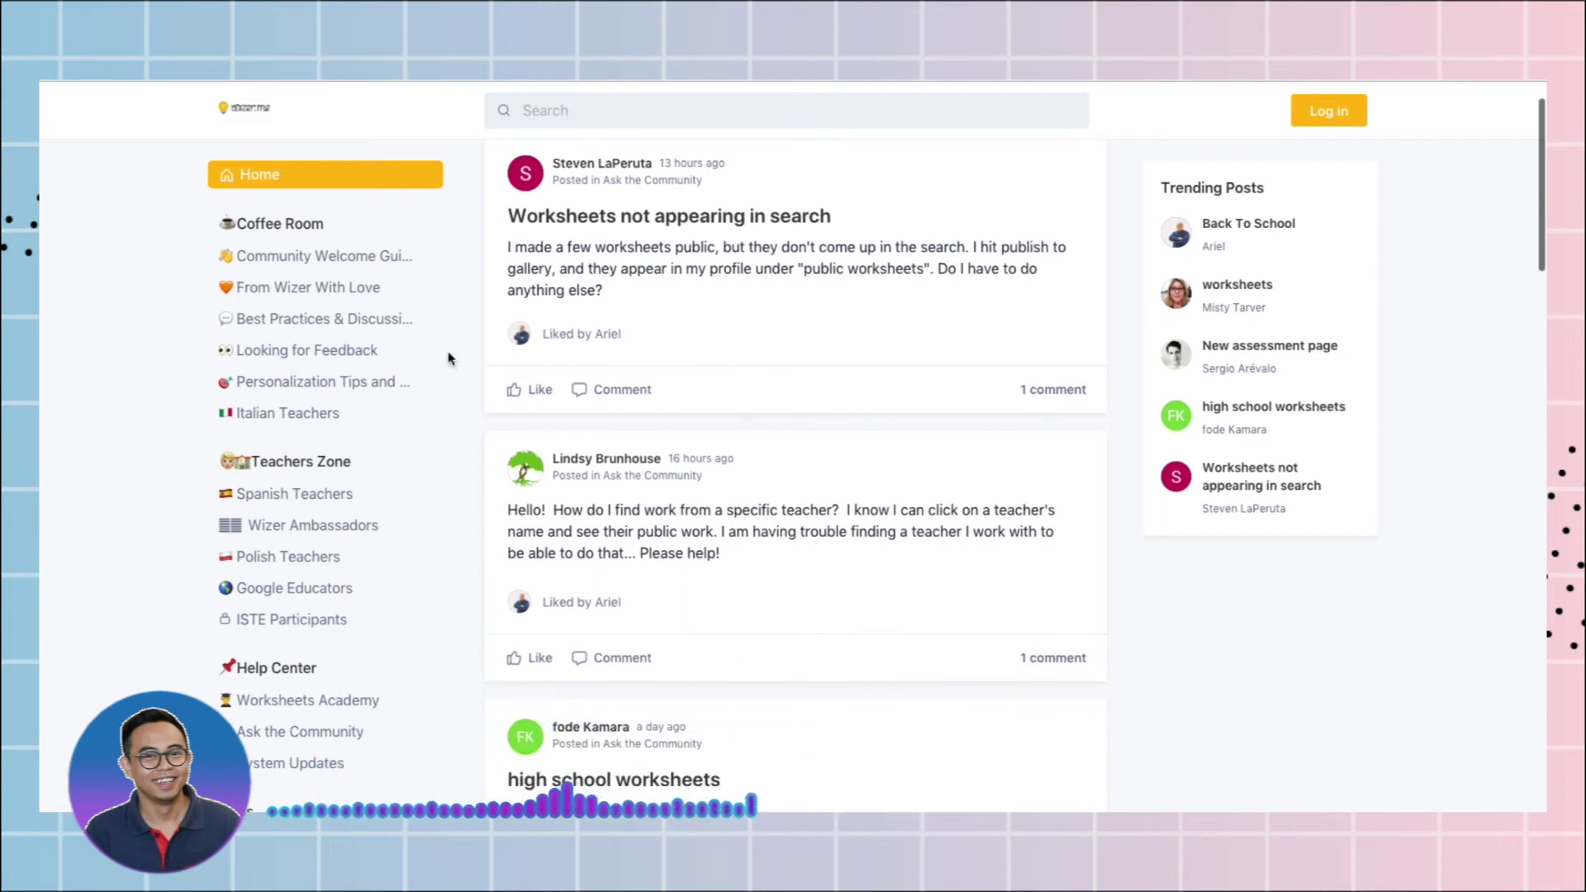
{"action": "scroll", "coordinate": [447, 359], "scroll_direction": "down", "scroll_amount": 12}
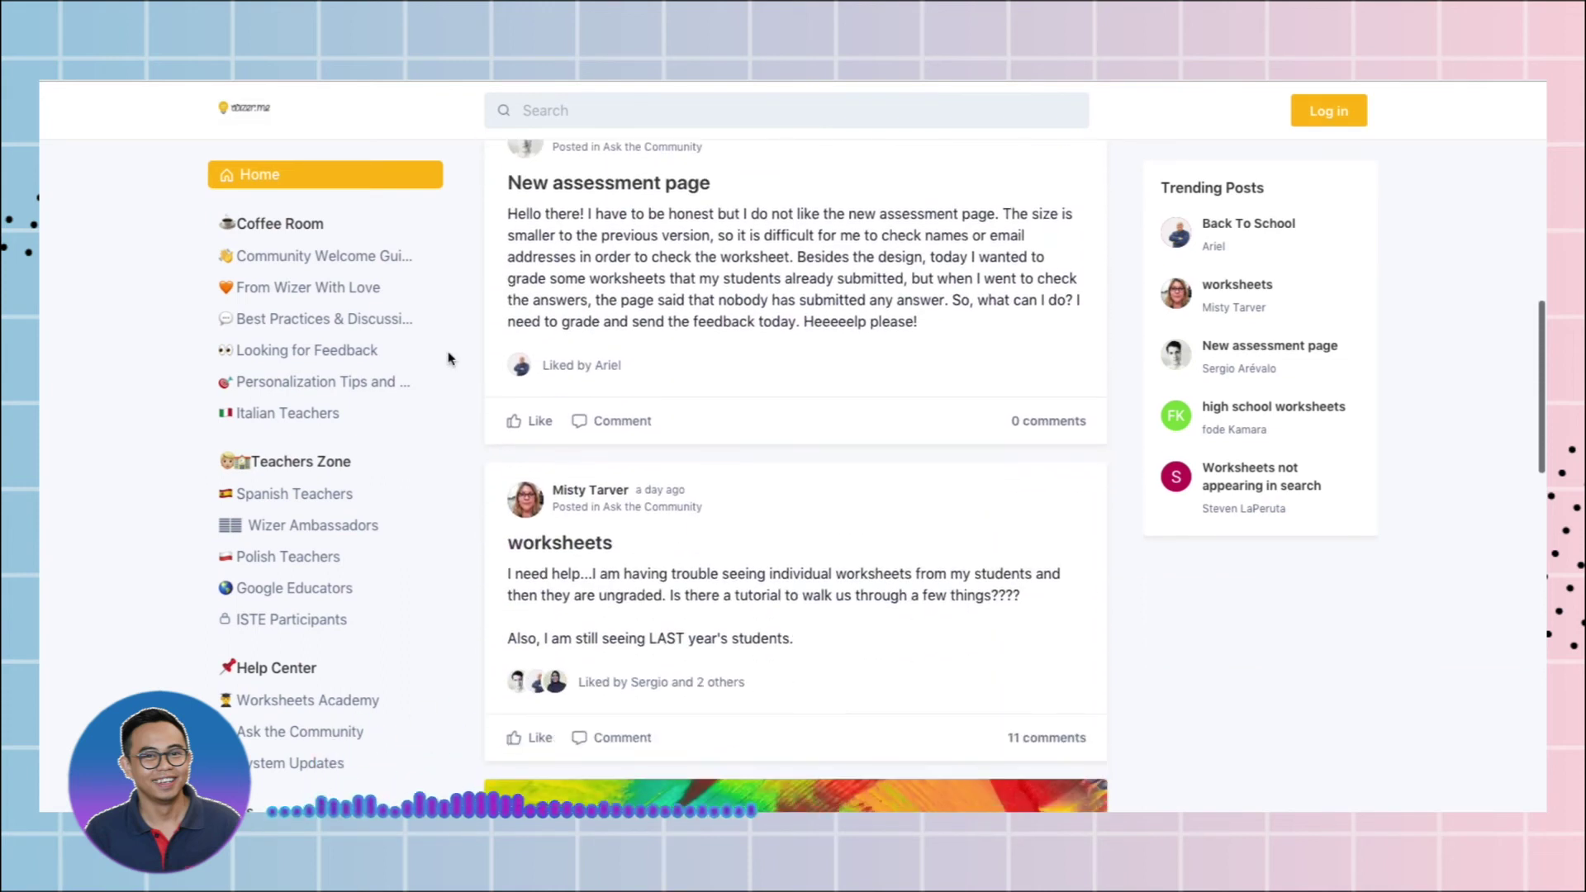
{"action": "scroll", "coordinate": [448, 358], "scroll_direction": "up", "scroll_amount": 16}
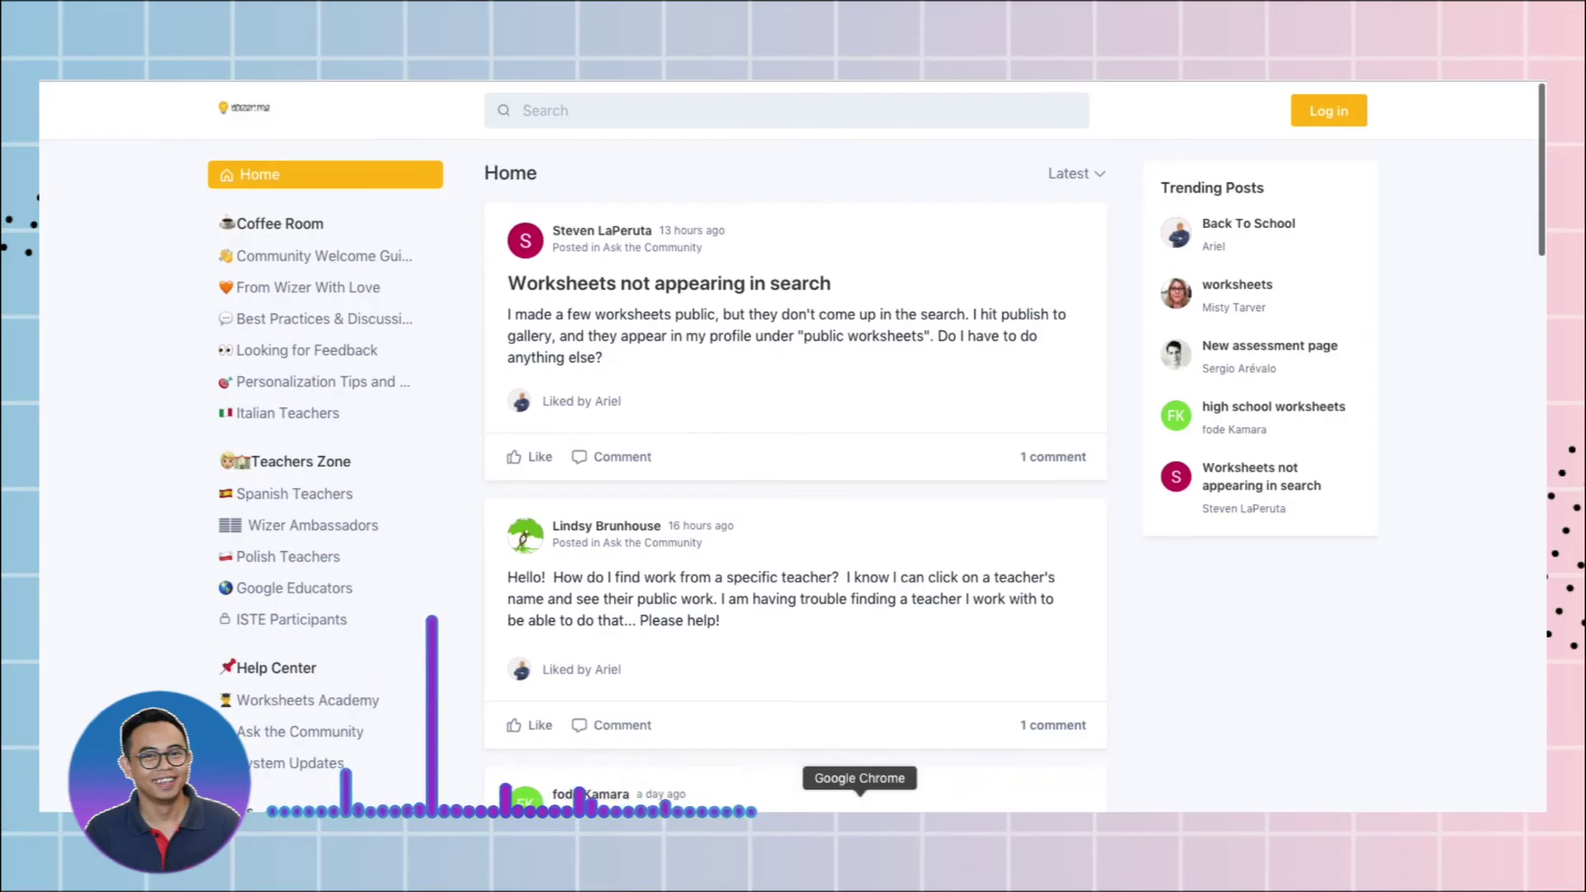
{"action": "scroll", "coordinate": [448, 359], "scroll_direction": "down", "scroll_amount": 11}
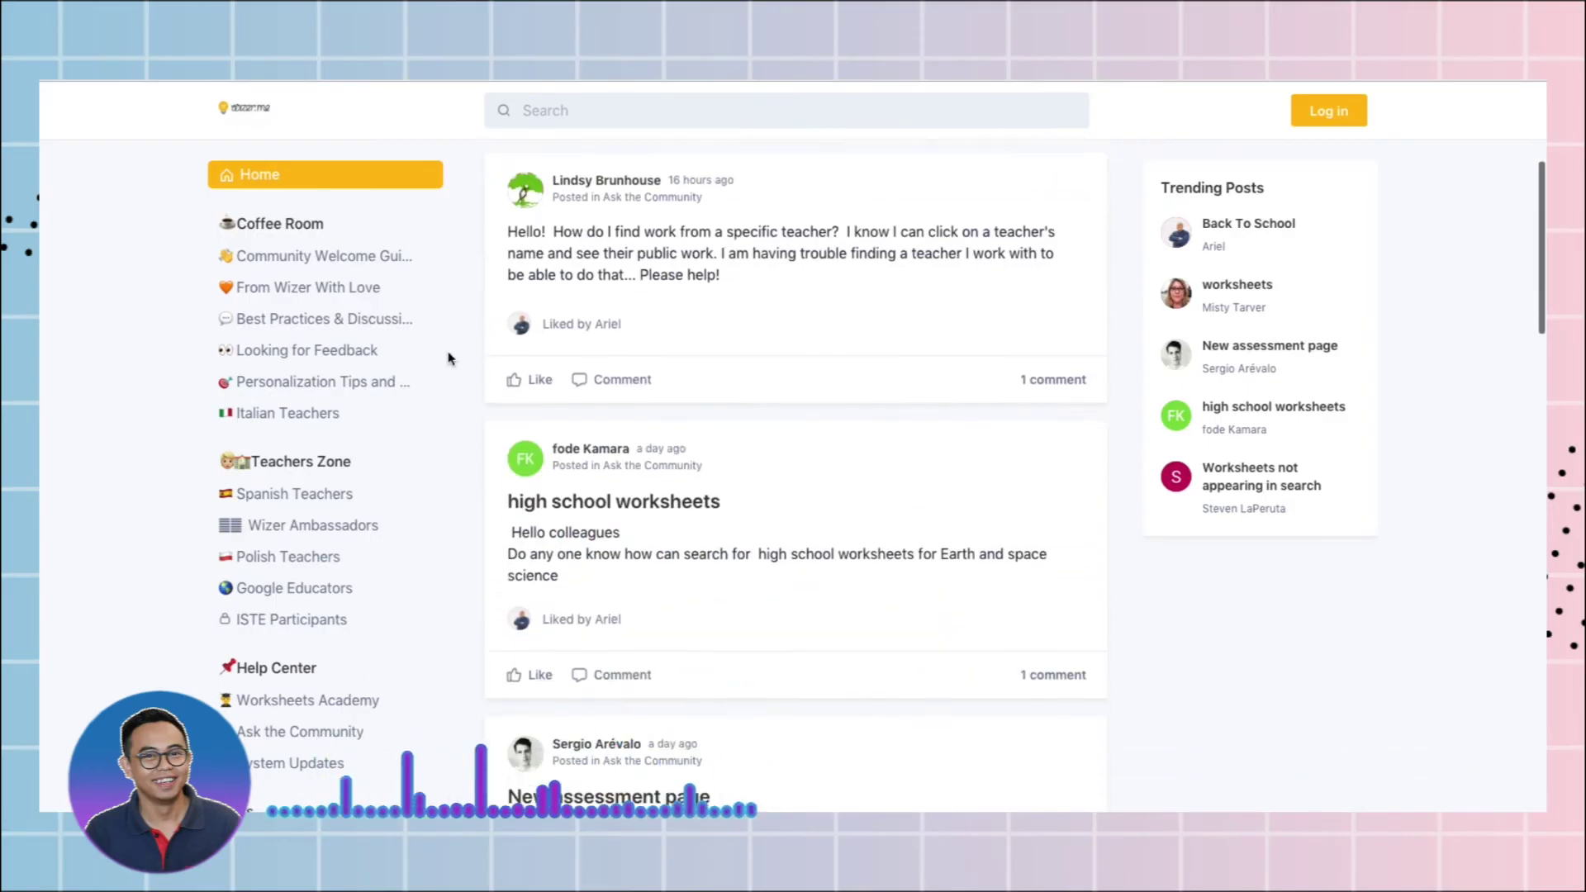
{"action": "scroll", "coordinate": [447, 359], "scroll_direction": "down", "scroll_amount": 5}
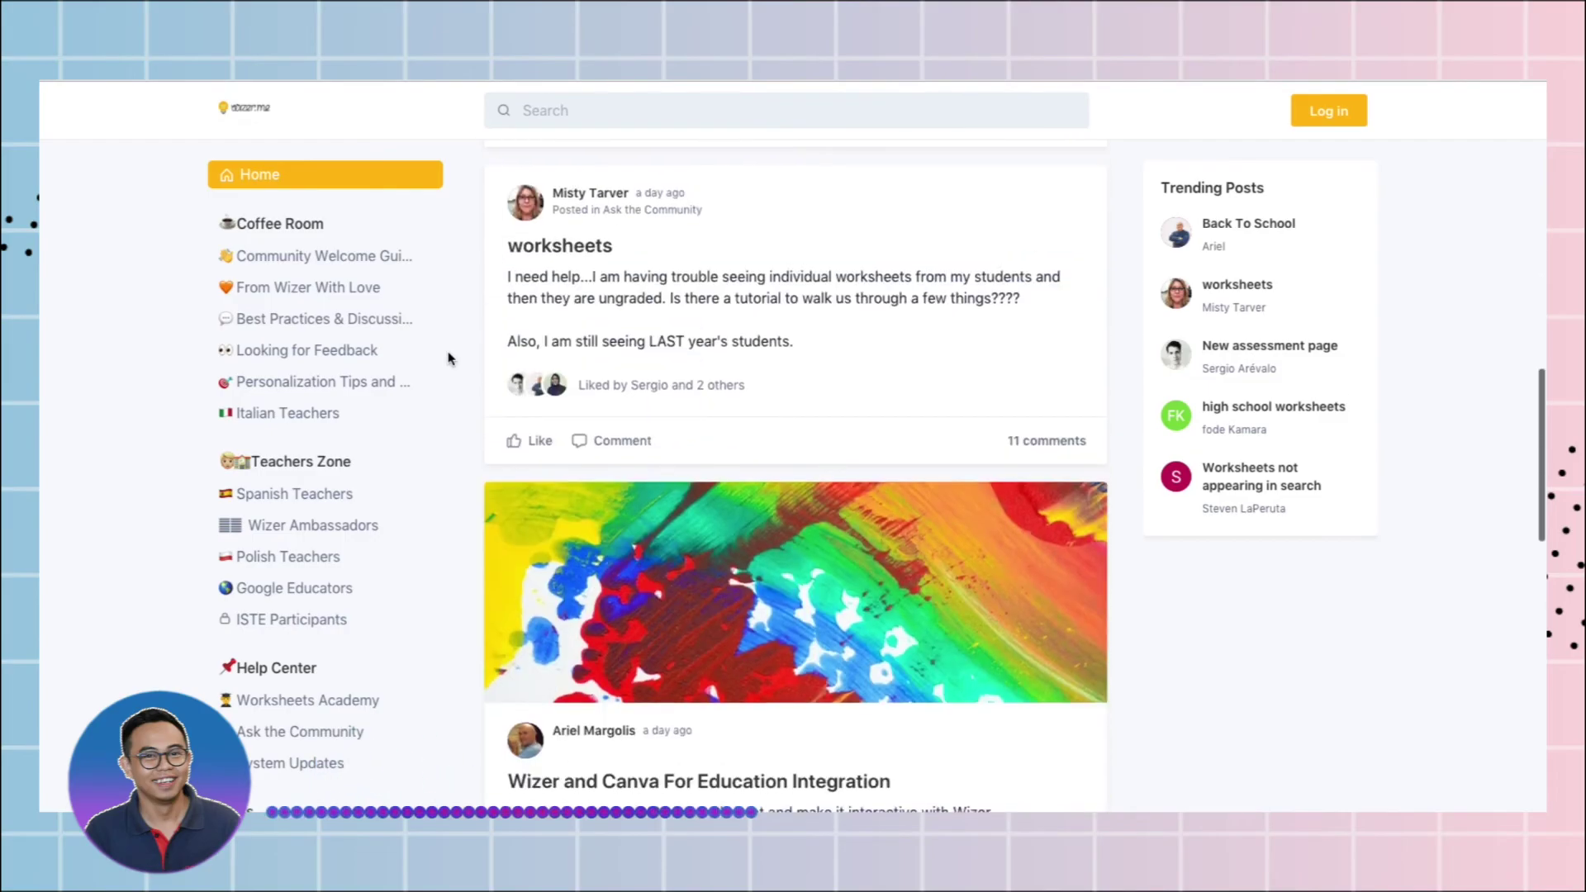
{"action": "scroll", "coordinate": [447, 359], "scroll_direction": "up", "scroll_amount": 15}
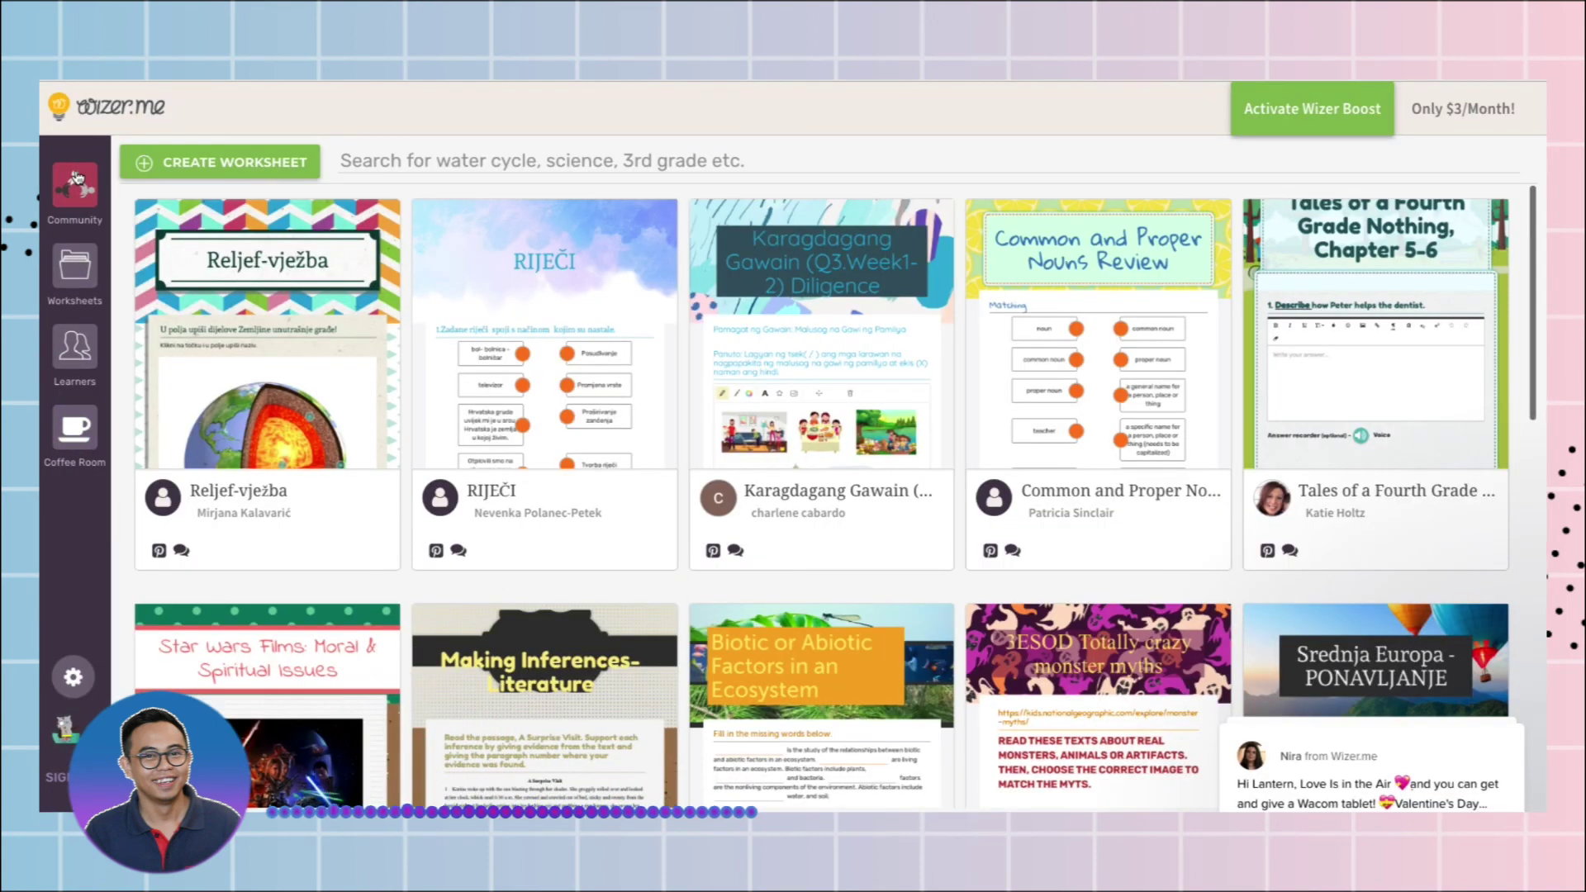
Search the community worksheets for "Bahasa Indonesia" using the suggested entry and look through the matching worksheets
{"action": "left_click", "coordinate": [369, 158]}
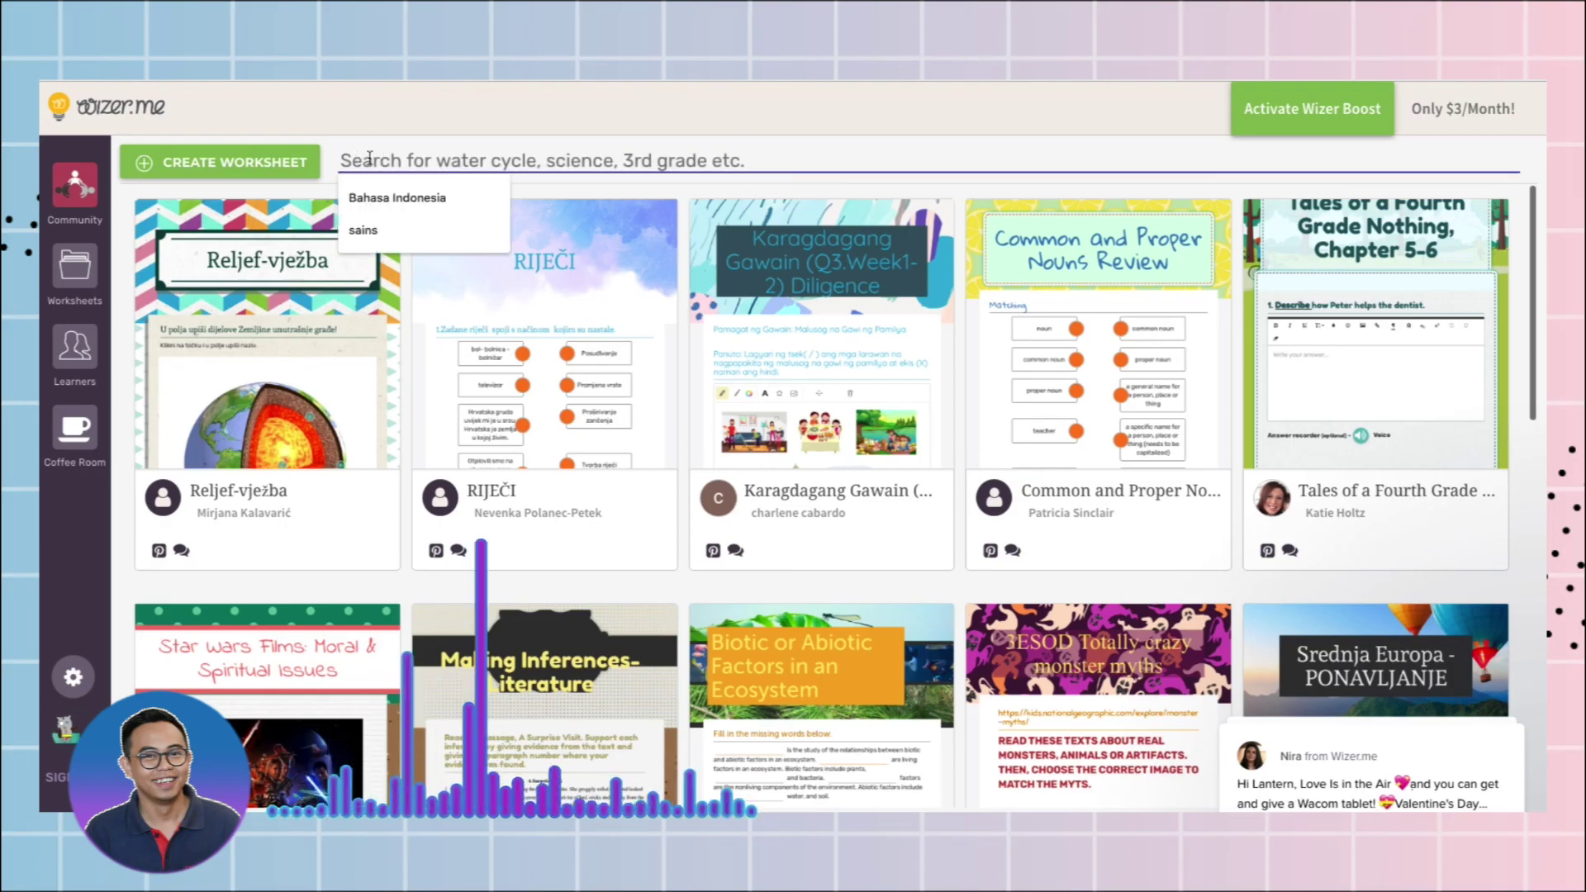
{"action": "type", "text": "ba"}
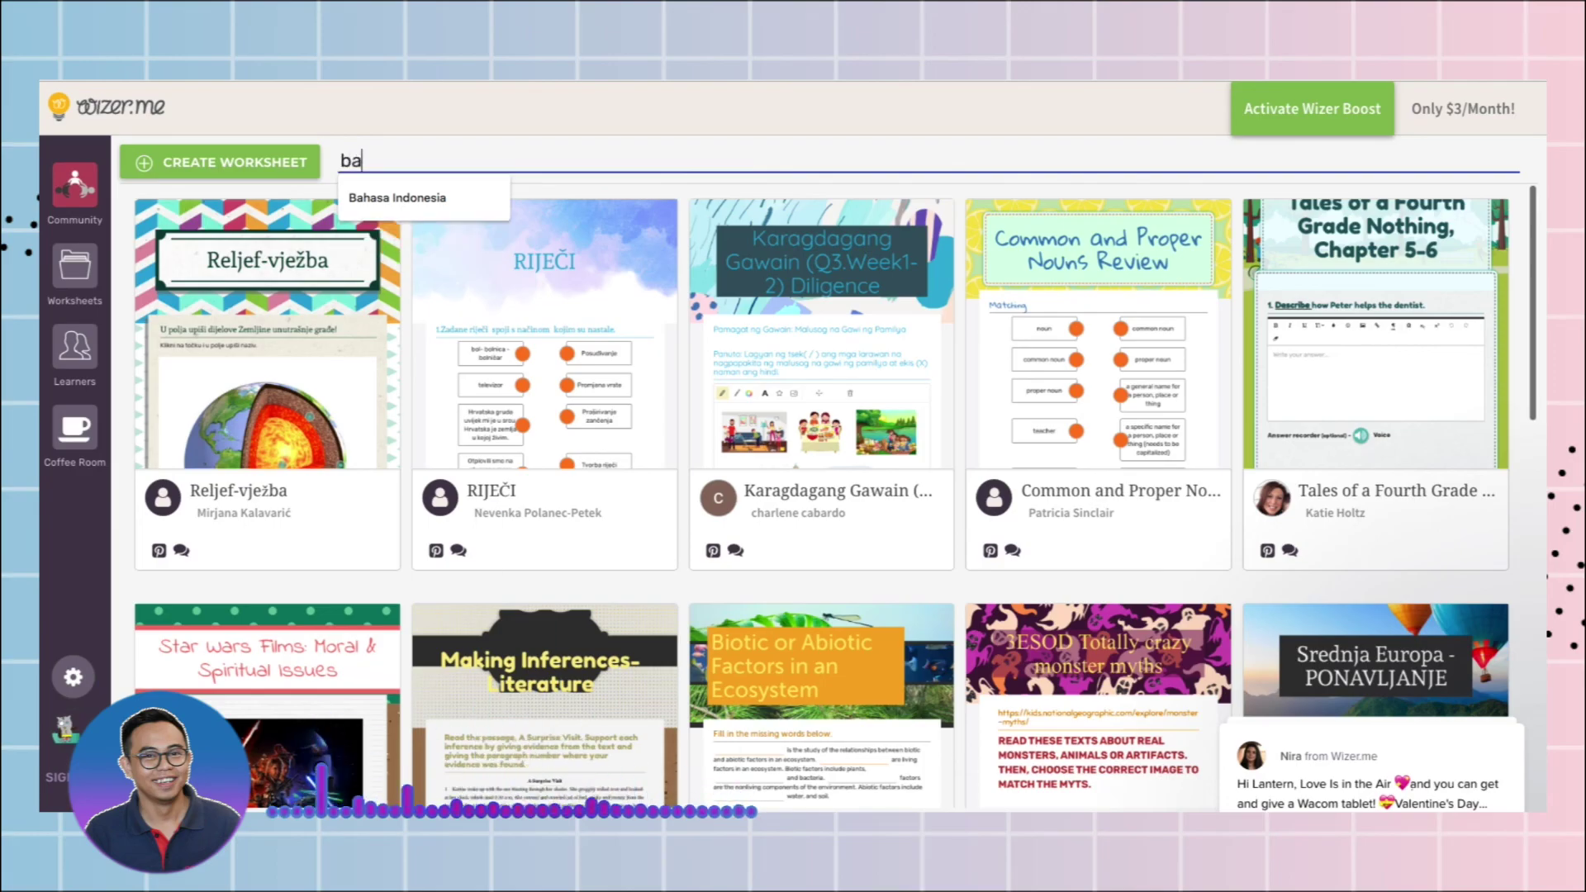
{"action": "left_click", "coordinate": [398, 198]}
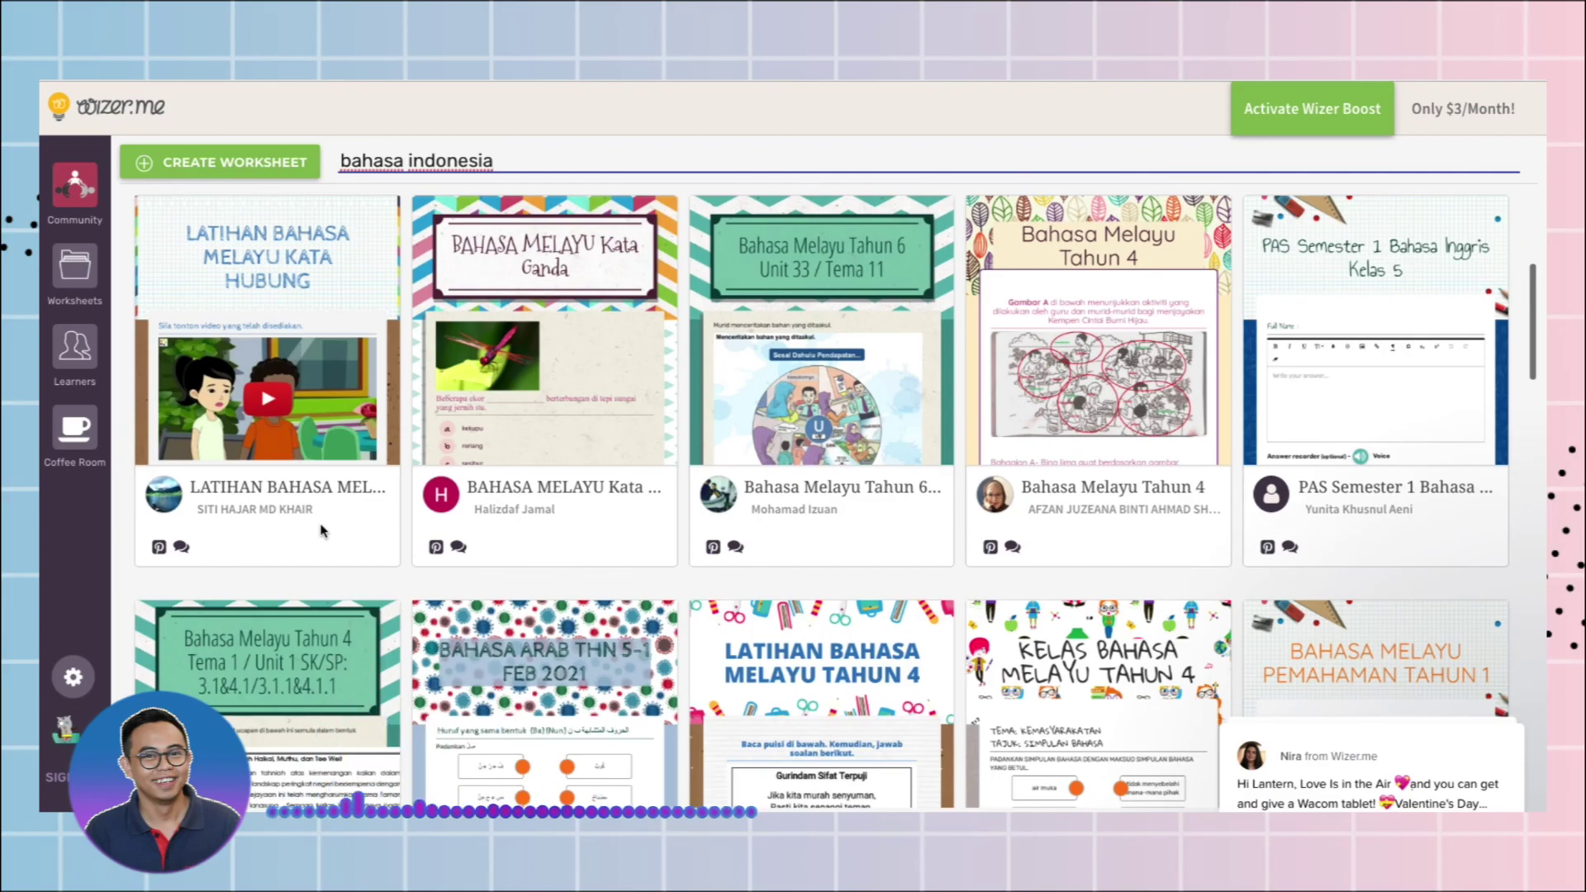
{"action": "scroll", "coordinate": [323, 530], "scroll_direction": "up", "scroll_amount": 5}
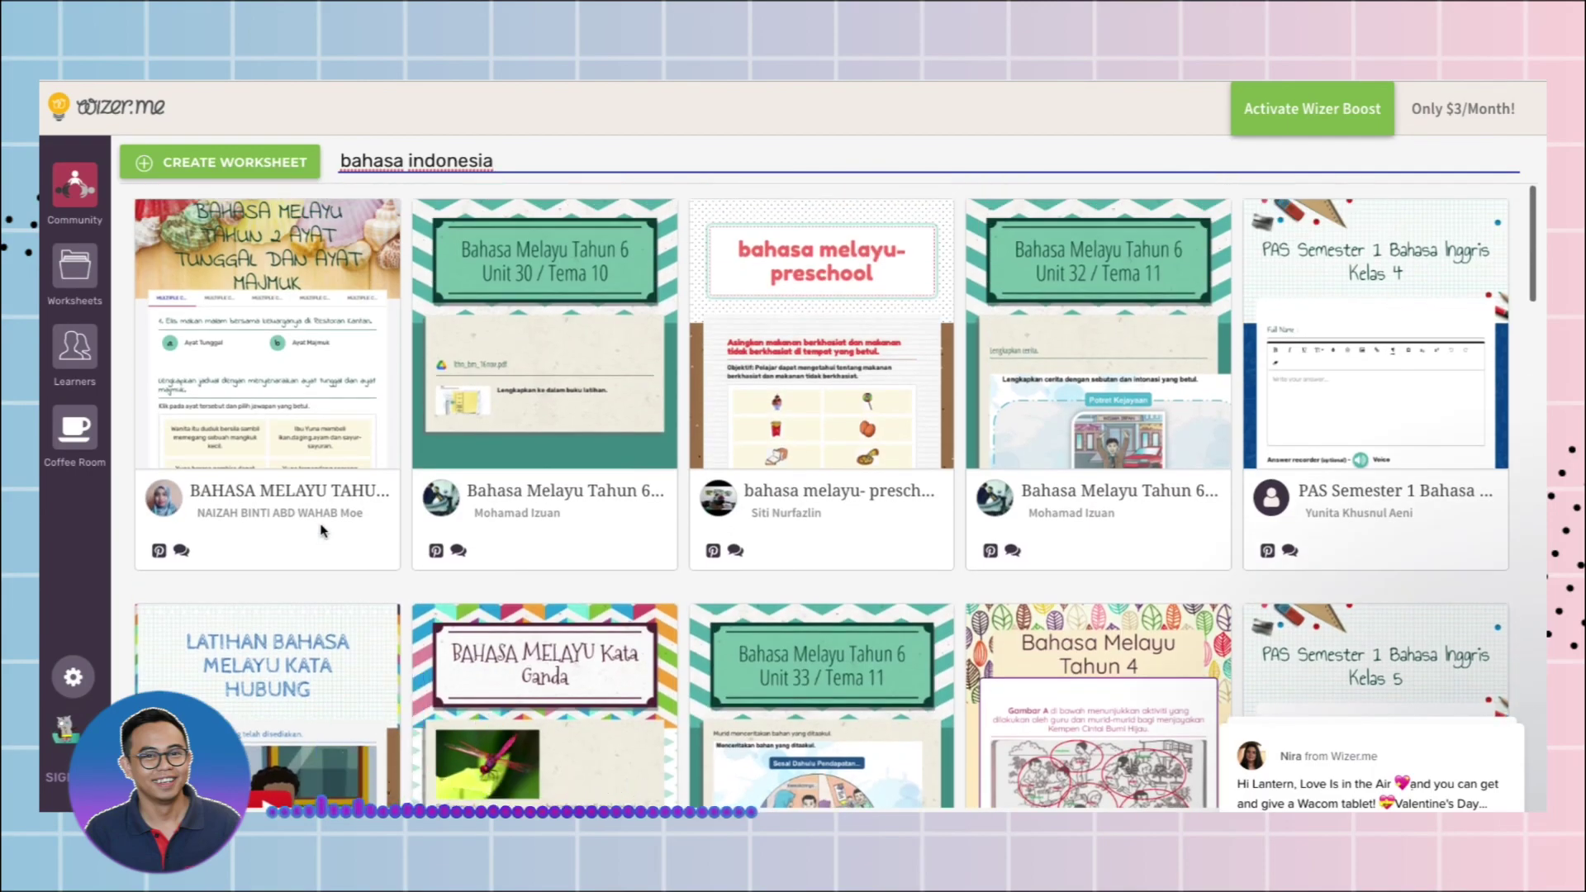
{"action": "scroll", "coordinate": [1108, 616], "scroll_direction": "down", "scroll_amount": 5}
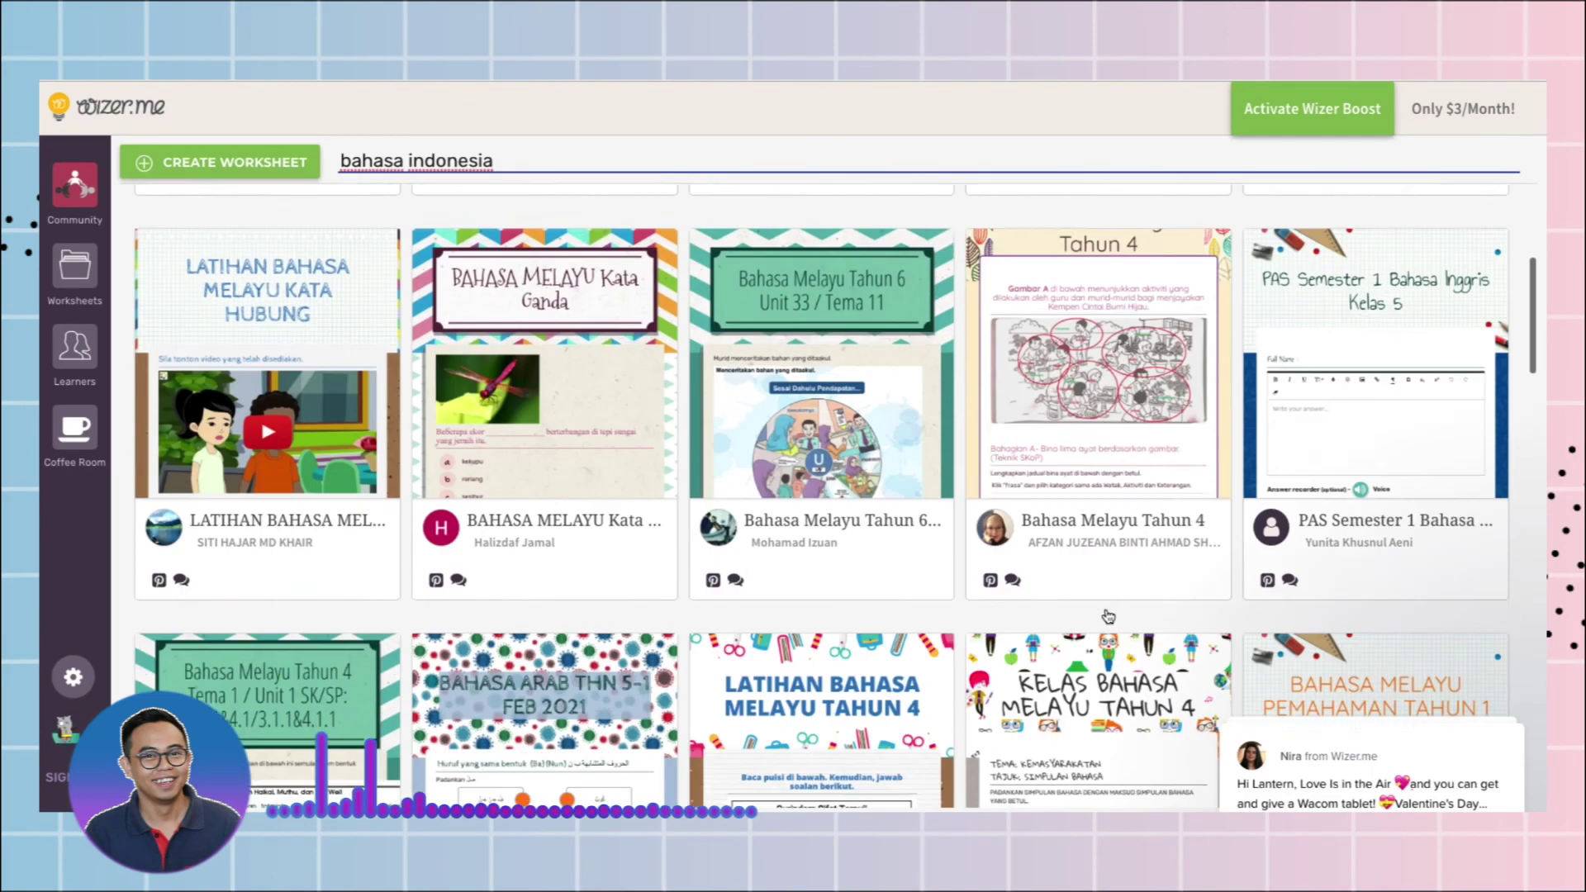
{"action": "scroll", "coordinate": [1108, 615], "scroll_direction": "down", "scroll_amount": 2}
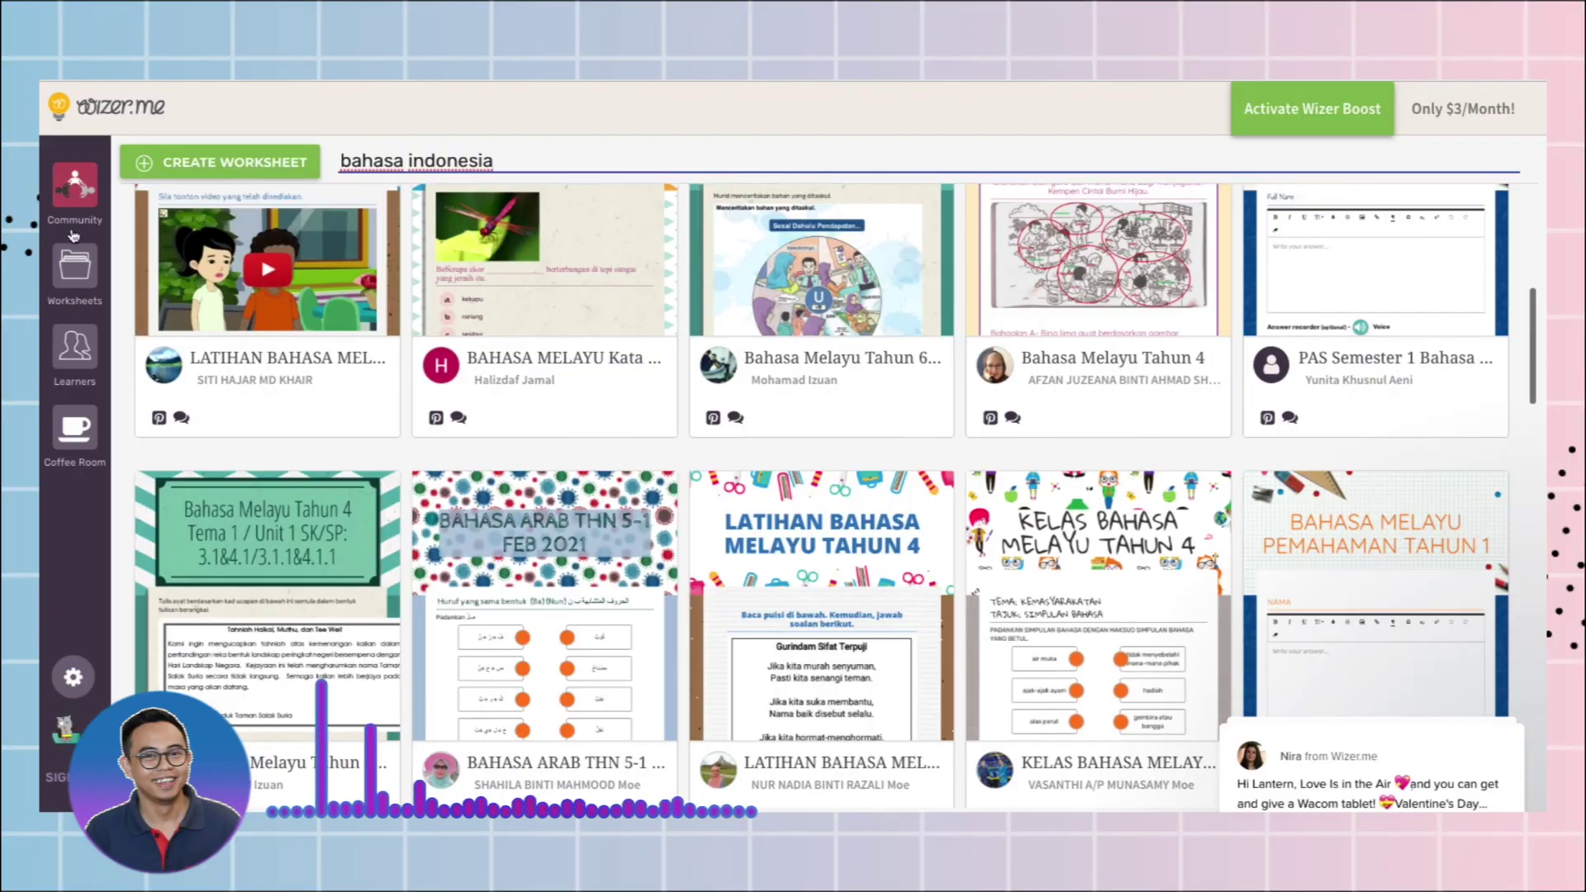
Open the own worksheets page
{"action": "left_click", "coordinate": [73, 266]}
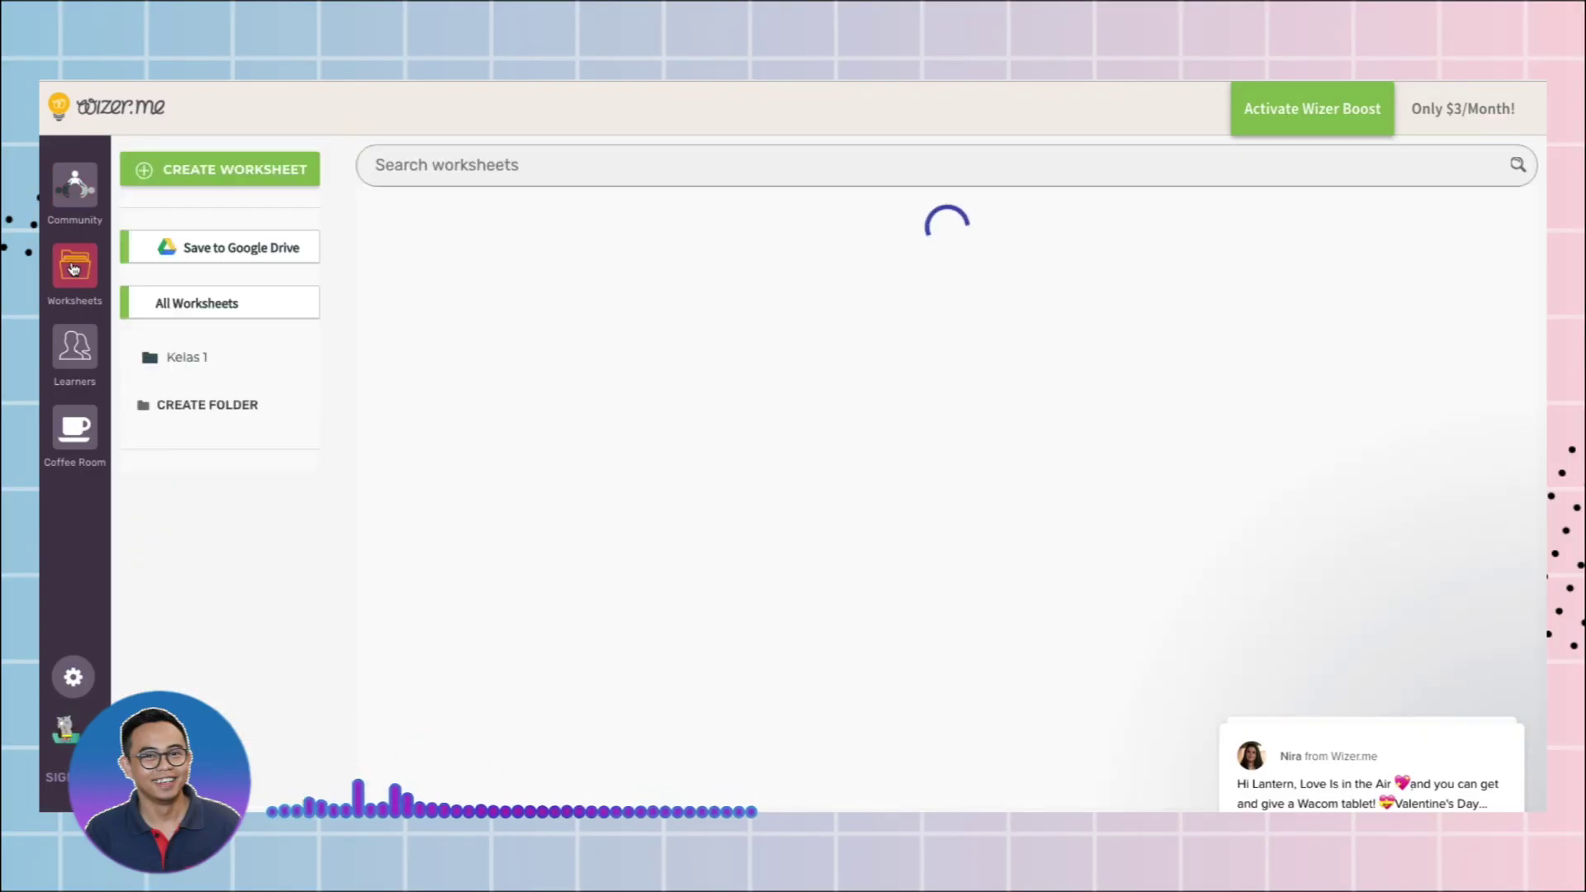